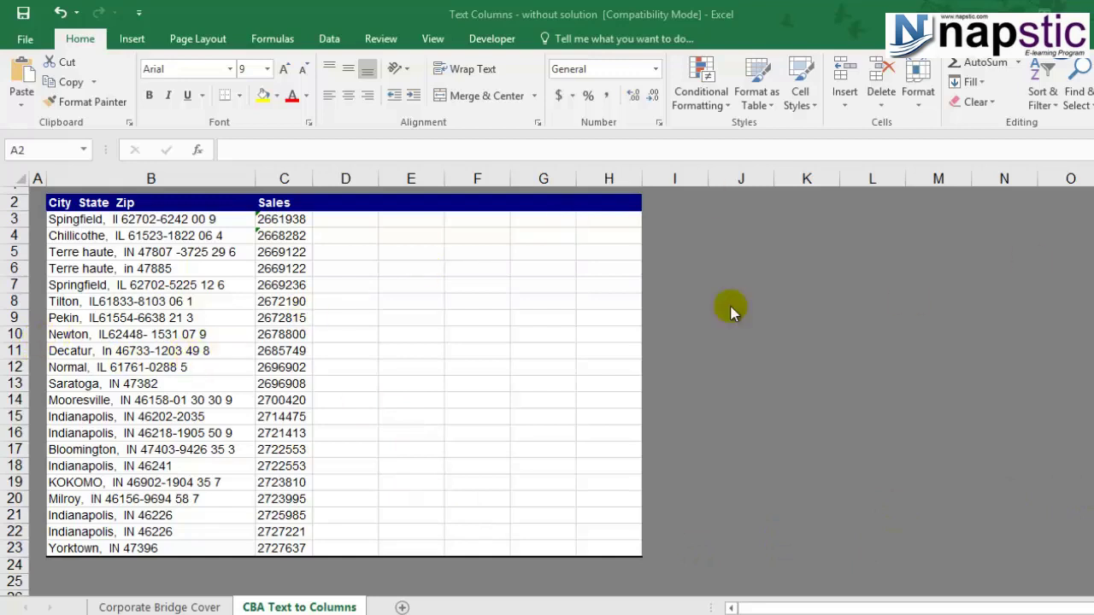
# - Examine the City State Zip header and how the first entries combine city, state and zip in one cell
pyautogui.click(189, 203)
pyautogui.click(169, 219)
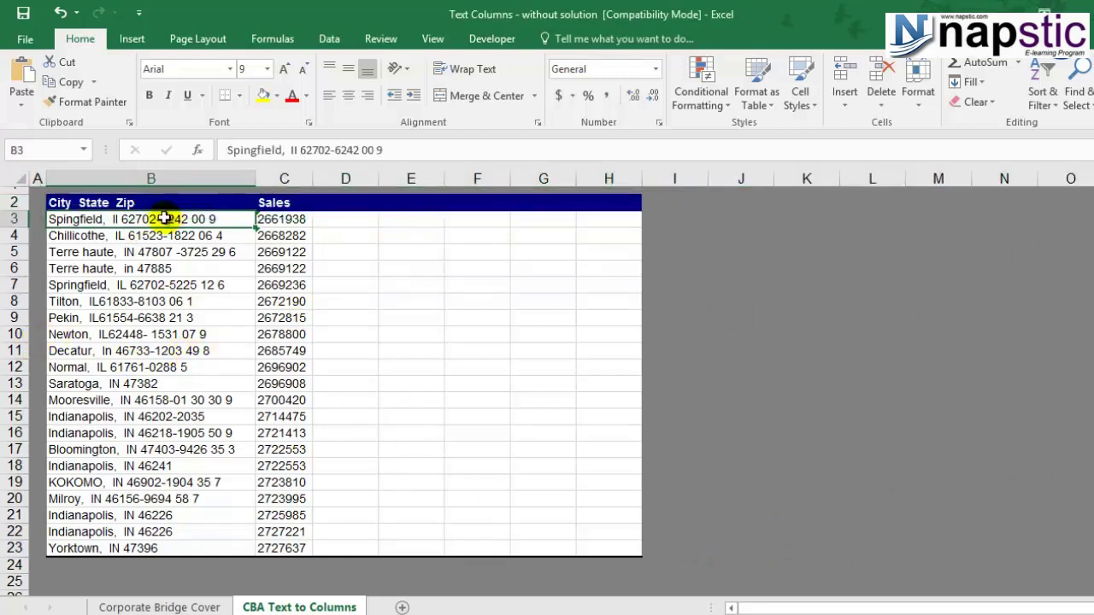
pyautogui.click(151, 203)
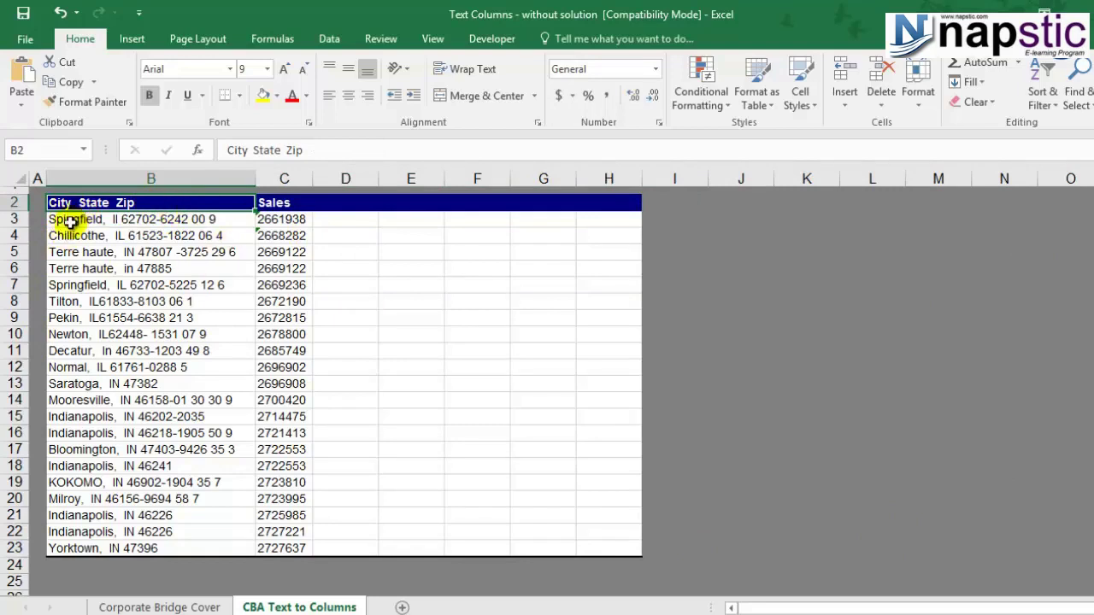
pyautogui.click(142, 219)
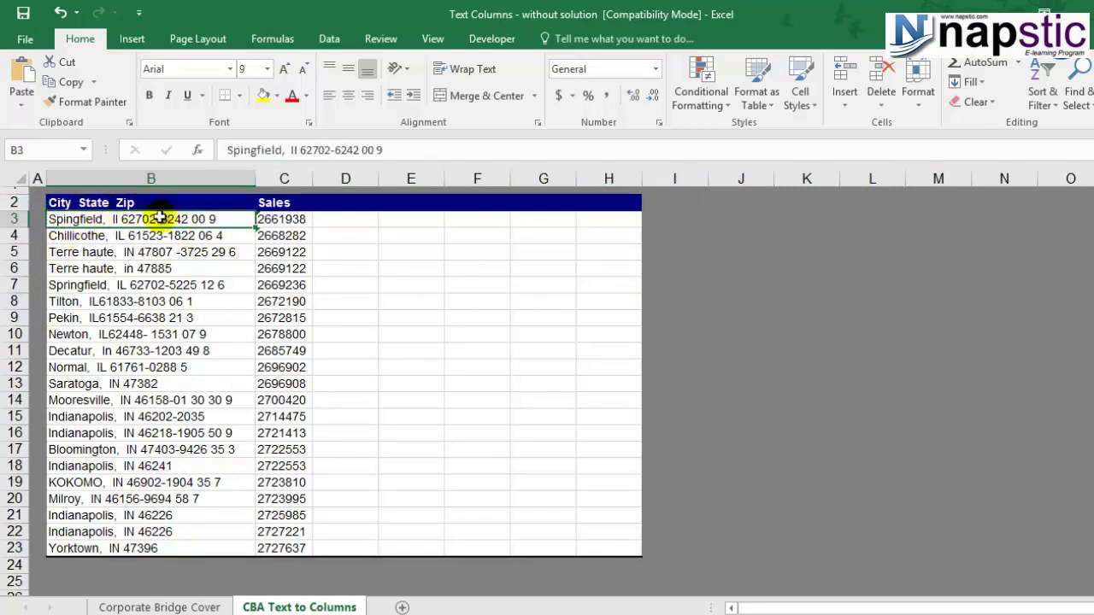
pyautogui.doubleClick(101, 219)
pyautogui.moveTo(104, 220); pyautogui.dragTo(229, 217)
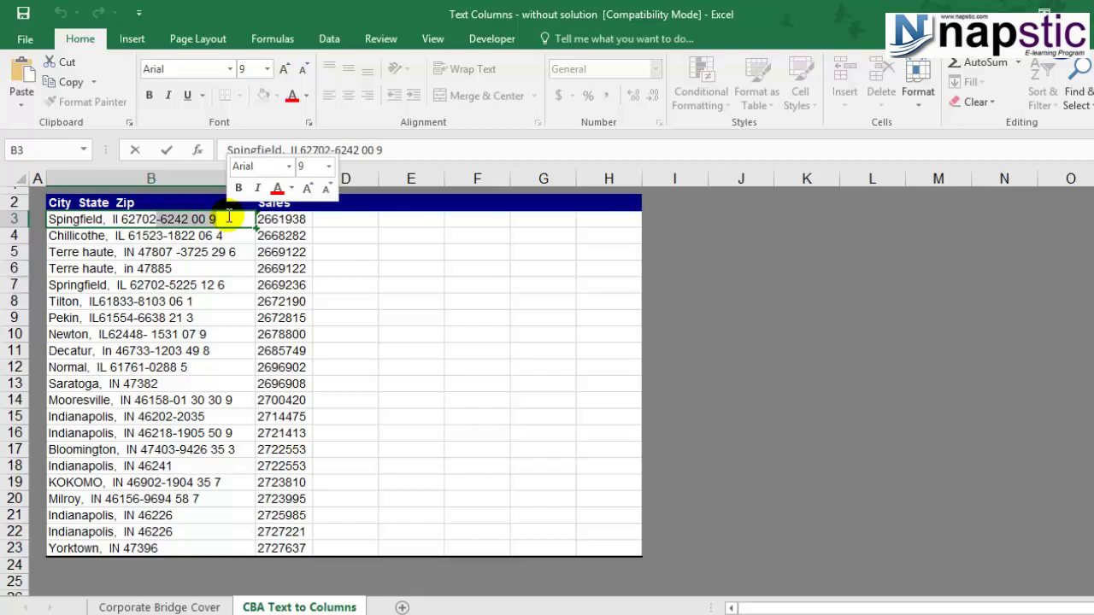
pyautogui.click(206, 298)
pyautogui.click(97, 233)
pyautogui.click(94, 220)
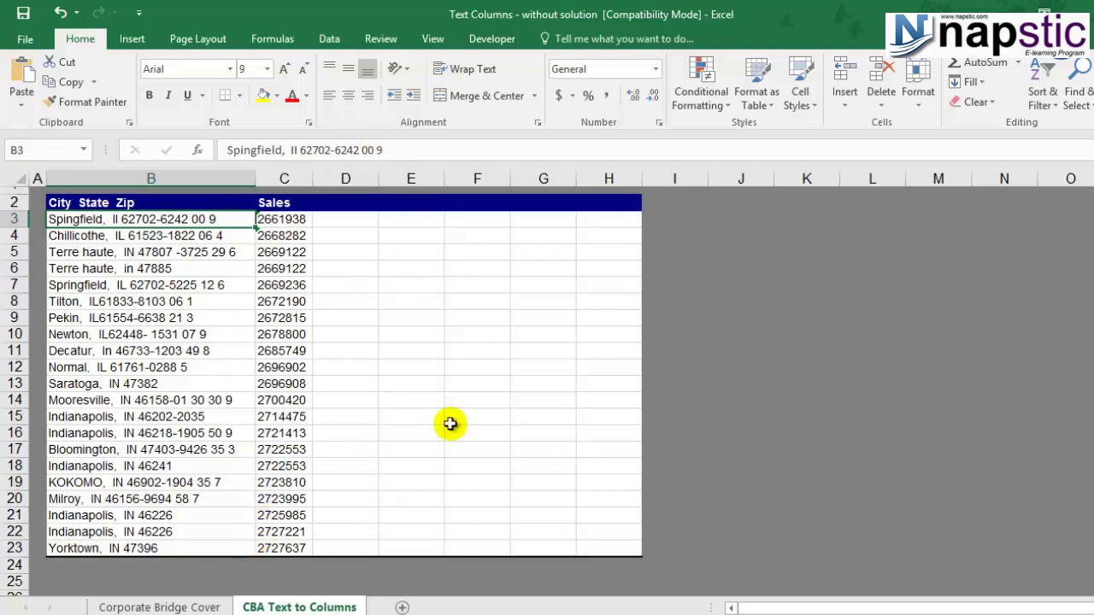
# - Insert a blank column before the City State Zip column and move the Sales column into it
pyautogui.click(284, 180)
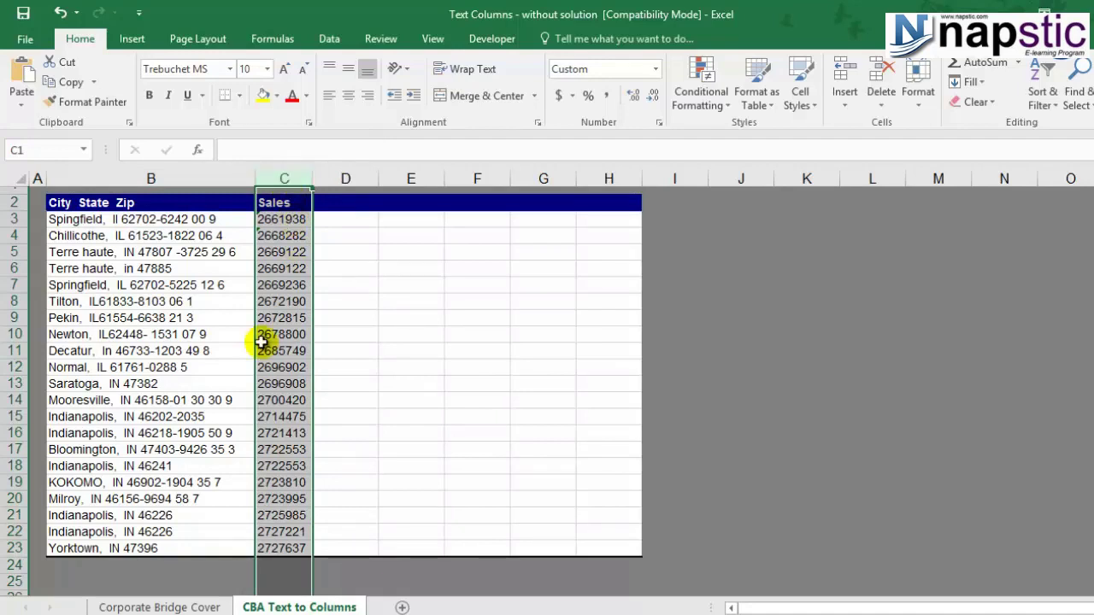
pyautogui.click(169, 177)
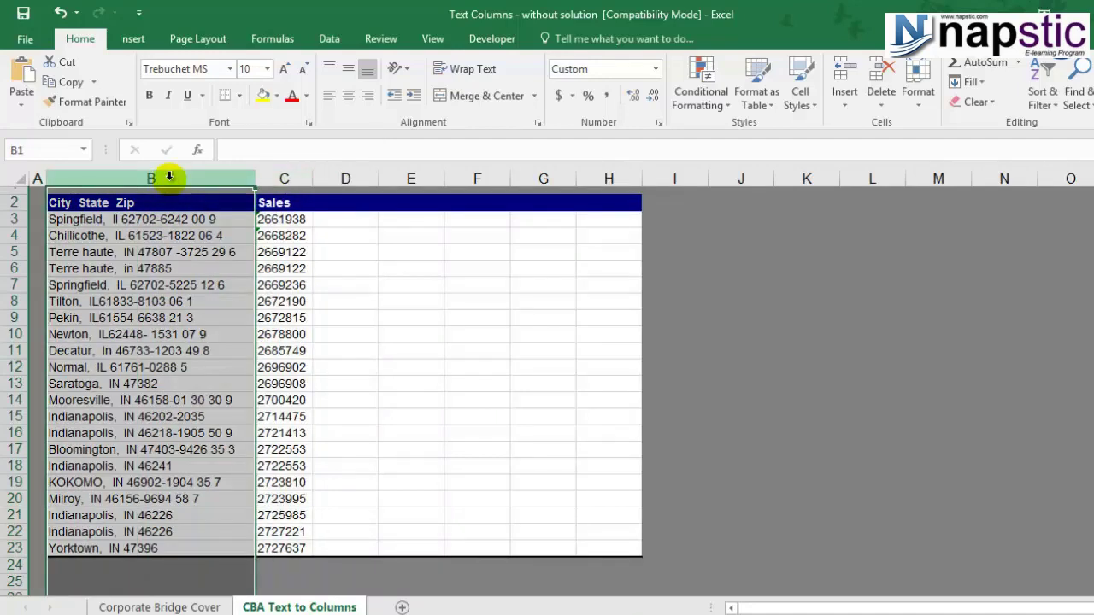
pyautogui.hotkey('ctrl', 'shift', '+')
pyautogui.click(170, 304)
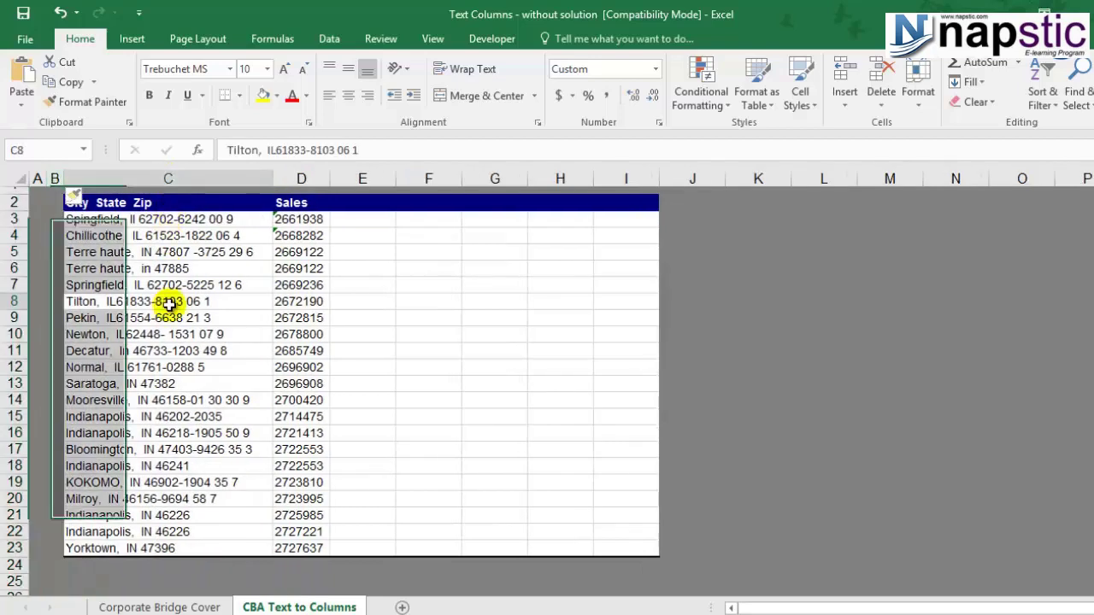
pyautogui.click(306, 179)
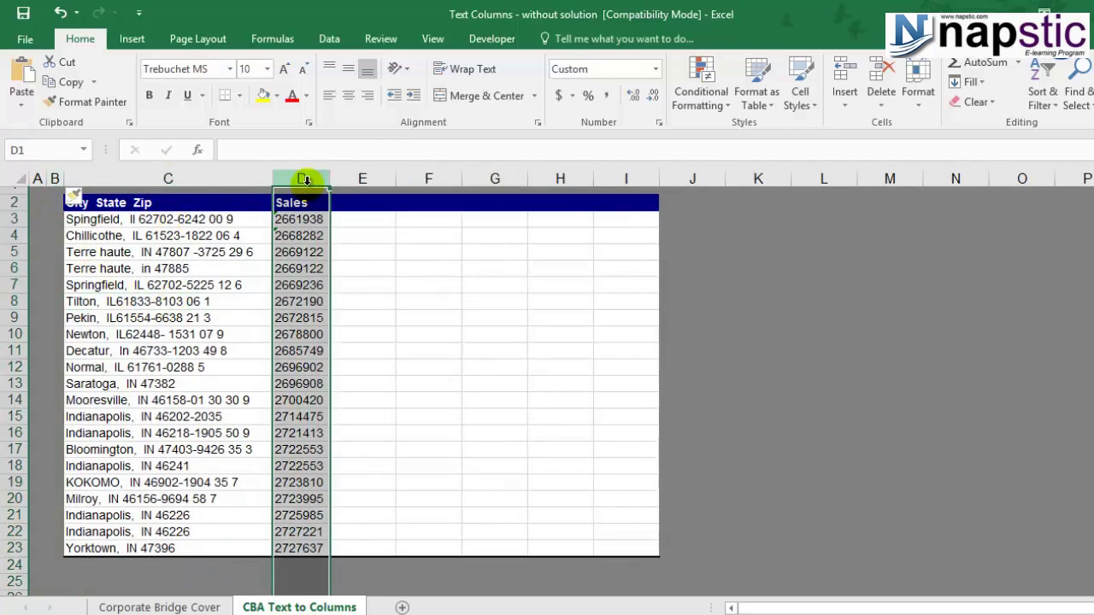
pyautogui.hotkey('ctrl', 'c')
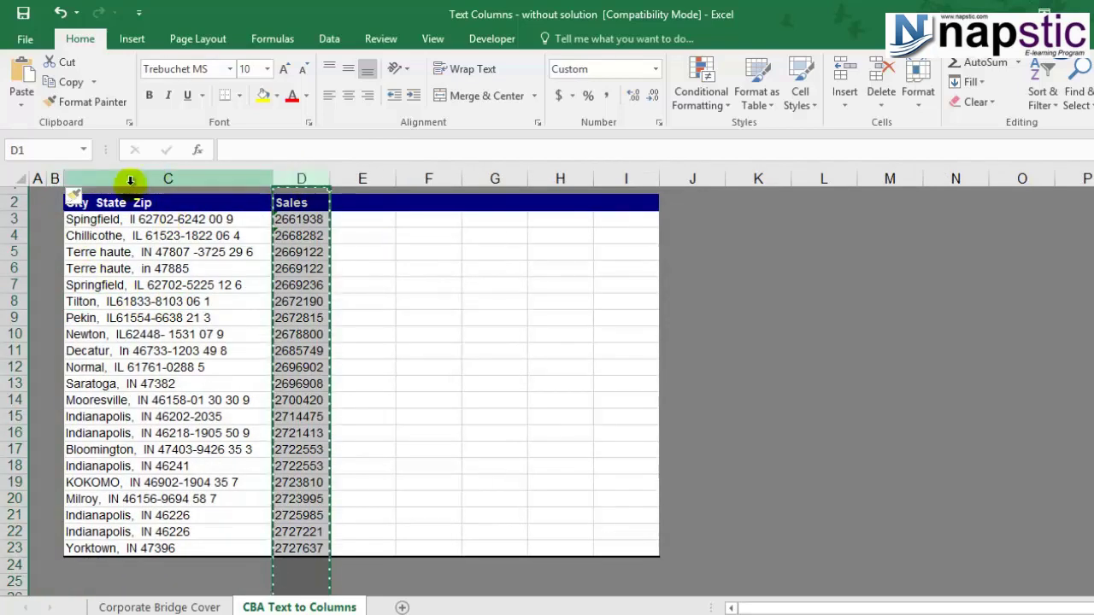
pyautogui.click(53, 177)
pyautogui.hotkey('ctrl', 'shift', '+')
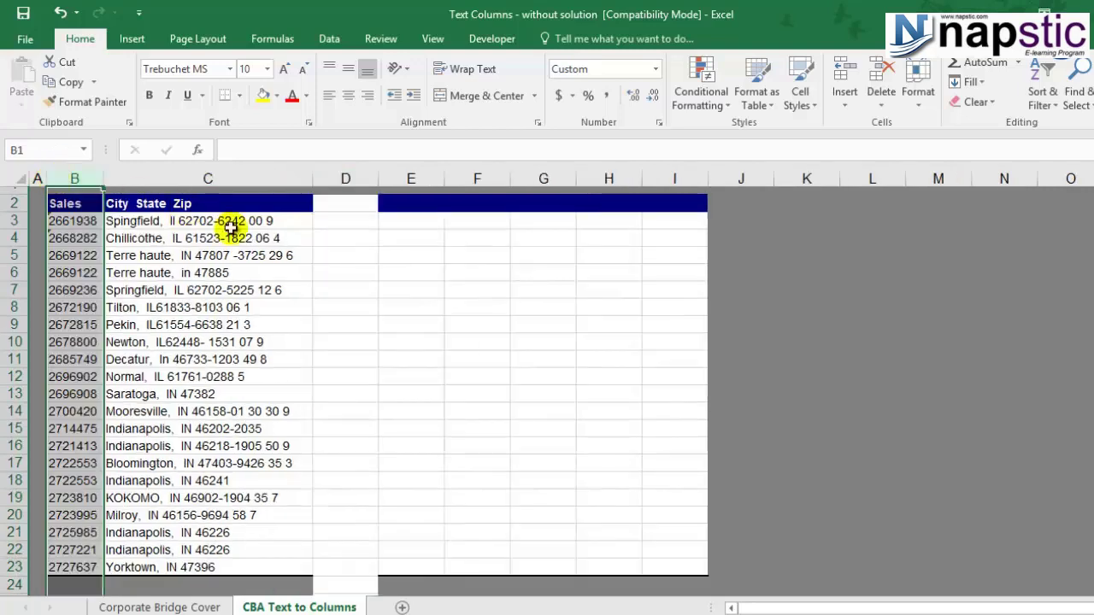
# - Copy the formatting of the City State Zip header cell to the blank header cell D2
pyautogui.click(325, 312)
pyautogui.click(346, 203)
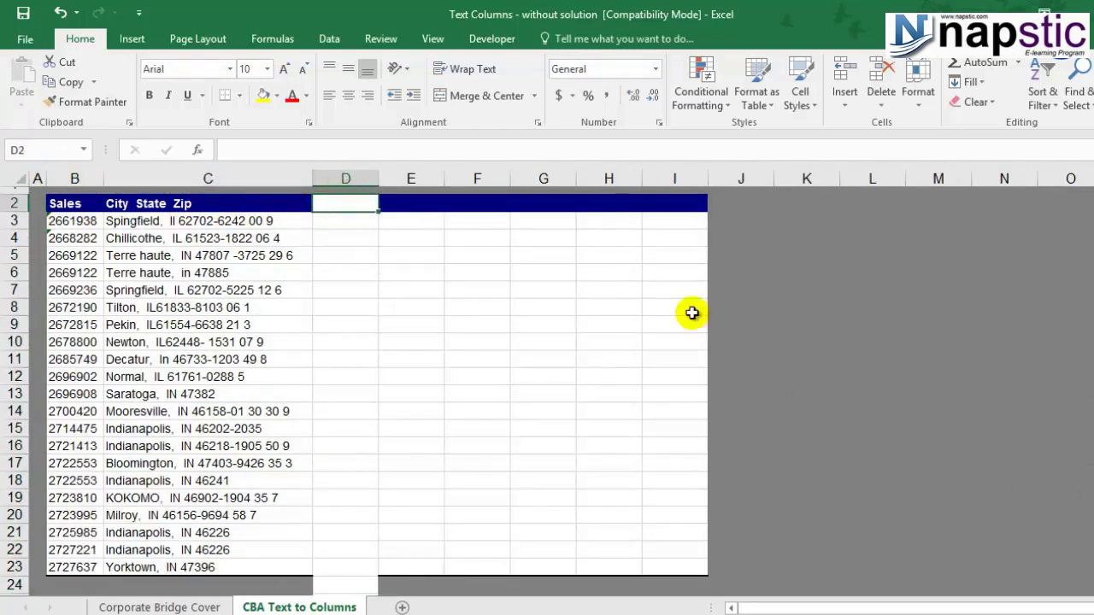
pyautogui.press('Left')
pyautogui.click(75, 105)
pyautogui.click(345, 205)
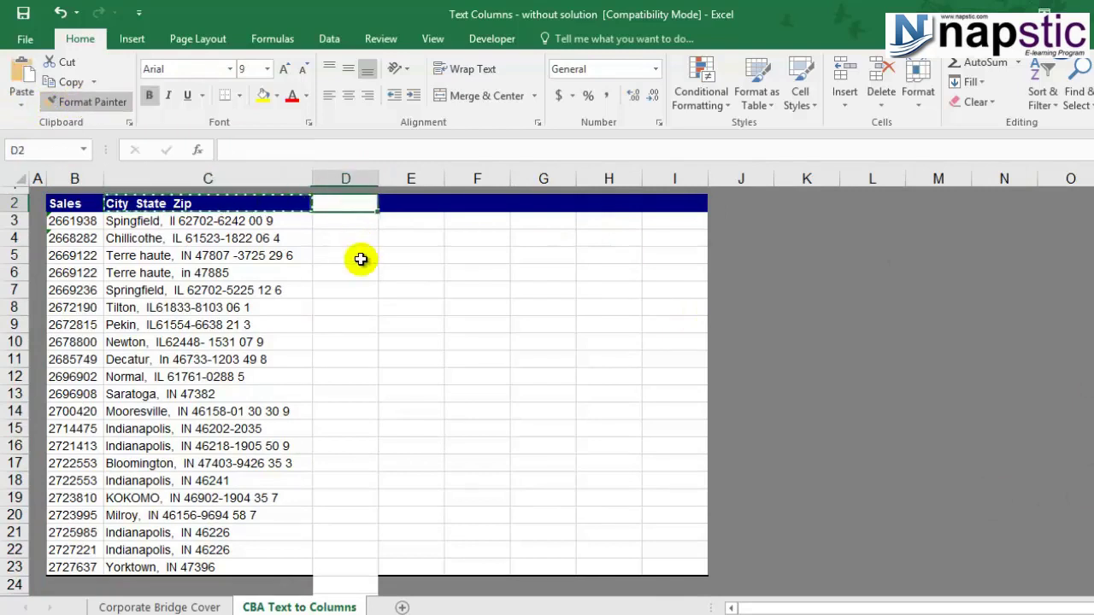
pyautogui.click(354, 253)
pyautogui.click(342, 225)
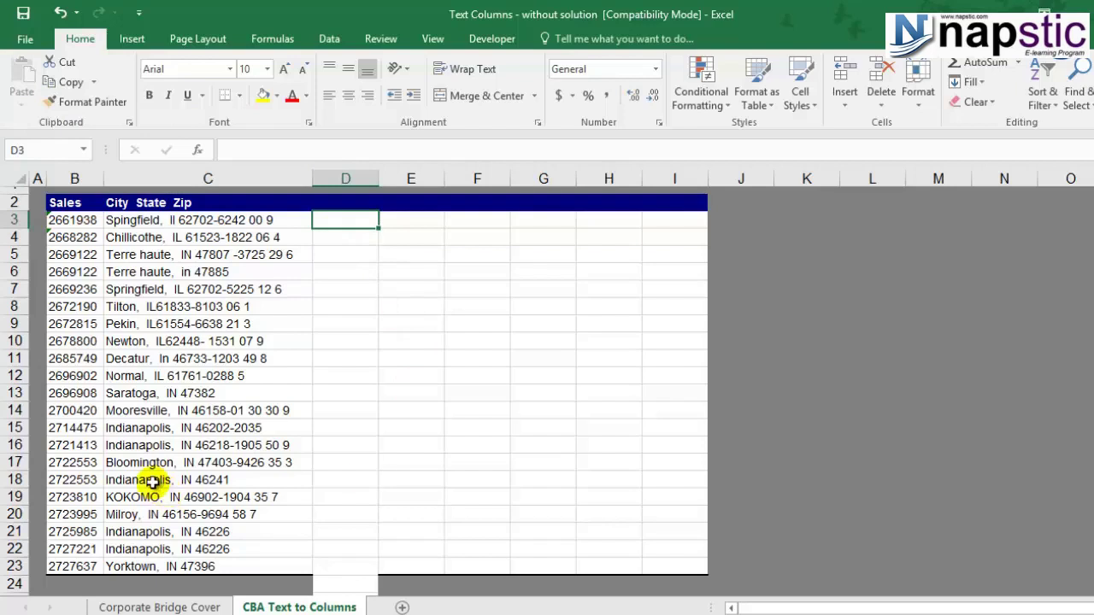
# - Examine the City State Zip entries in column C for the character that separates the city from the state
pyautogui.click(146, 219)
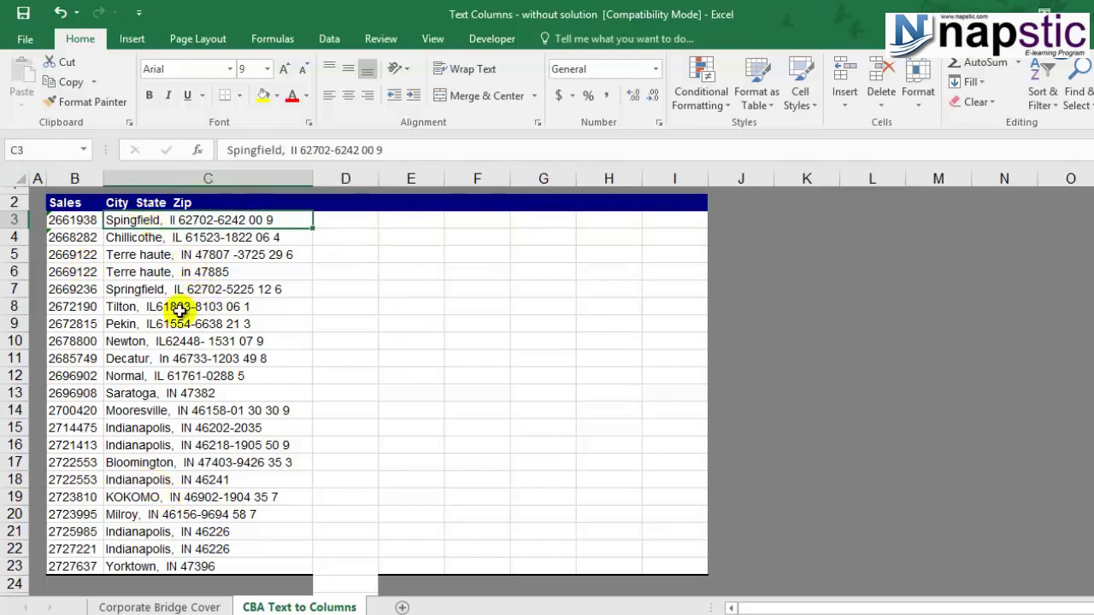
pyautogui.doubleClick(157, 221)
pyautogui.doubleClick(159, 221)
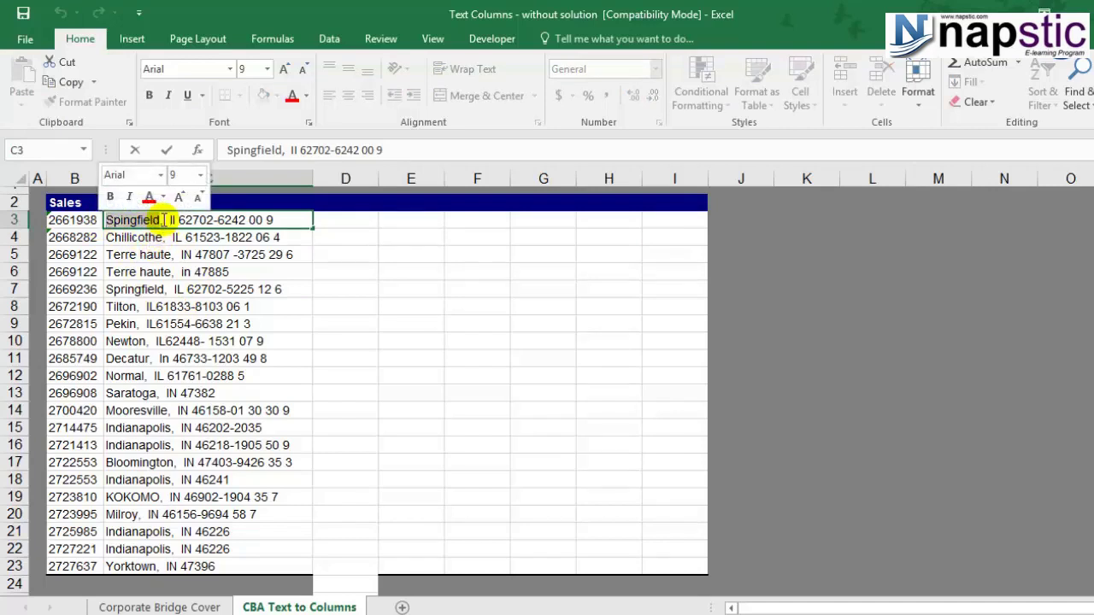
pyautogui.press('Return')
pyautogui.click(180, 254)
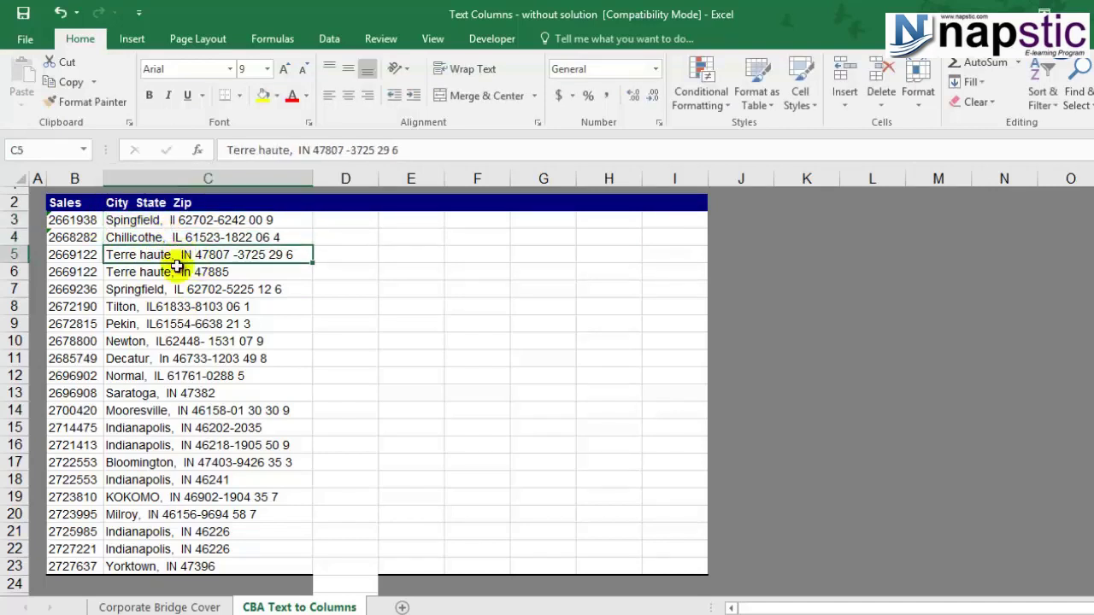
pyautogui.click(173, 272)
pyautogui.click(176, 289)
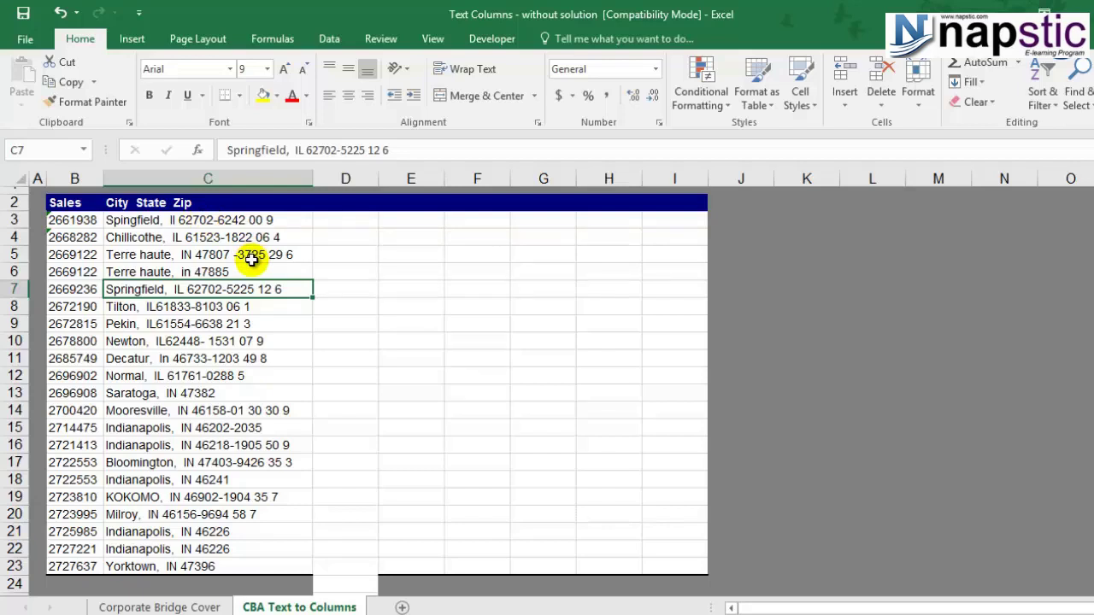
# - Start the Text to Columns conversion on the whole City State Zip column C
pyautogui.click(248, 177)
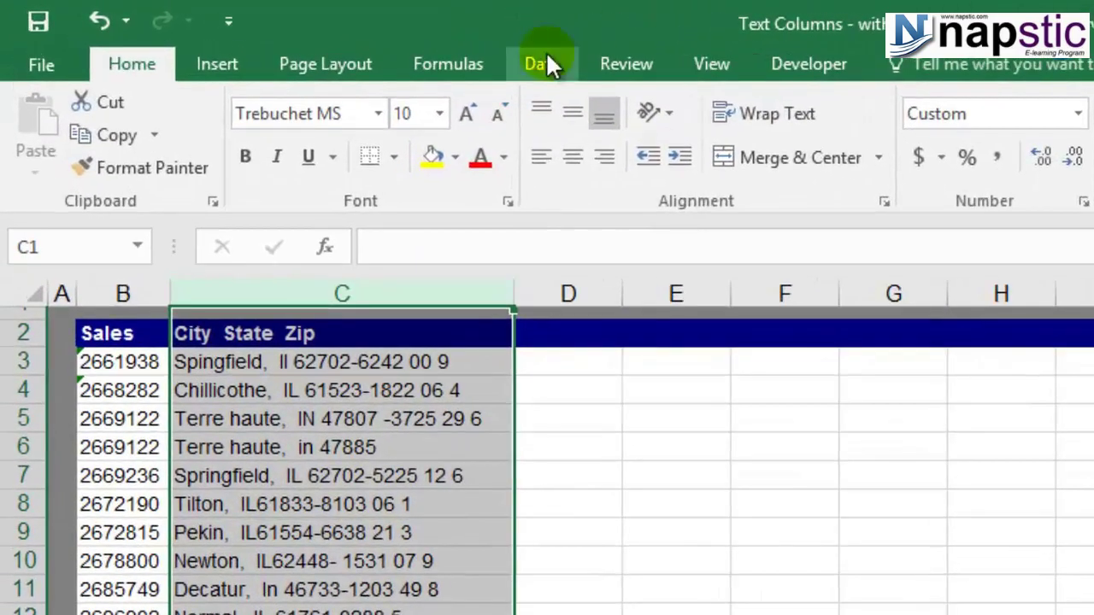
pyautogui.click(330, 38)
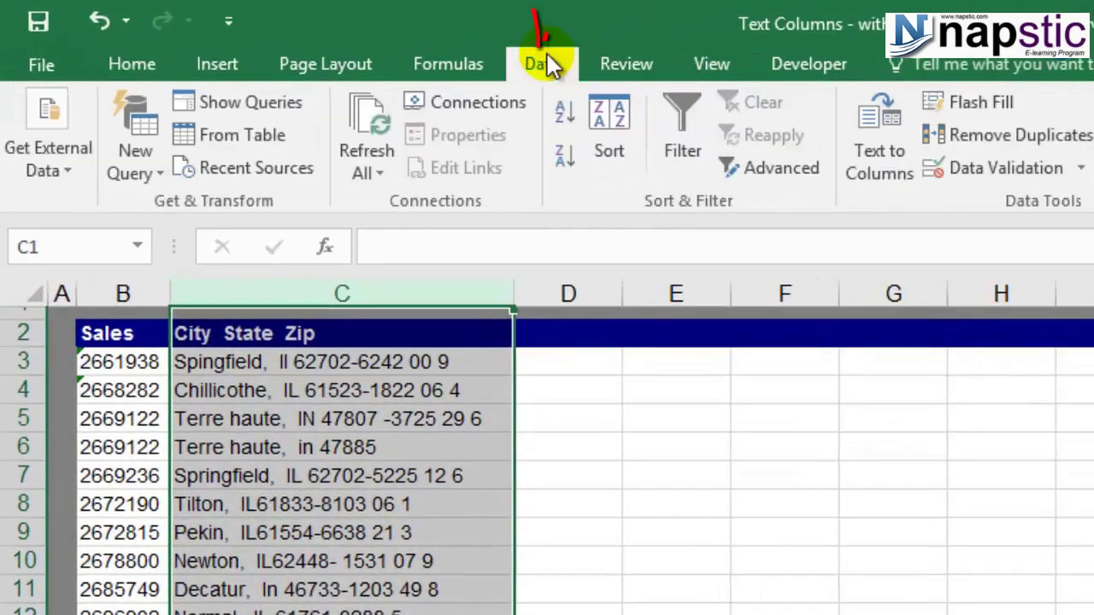
pyautogui.click(874, 172)
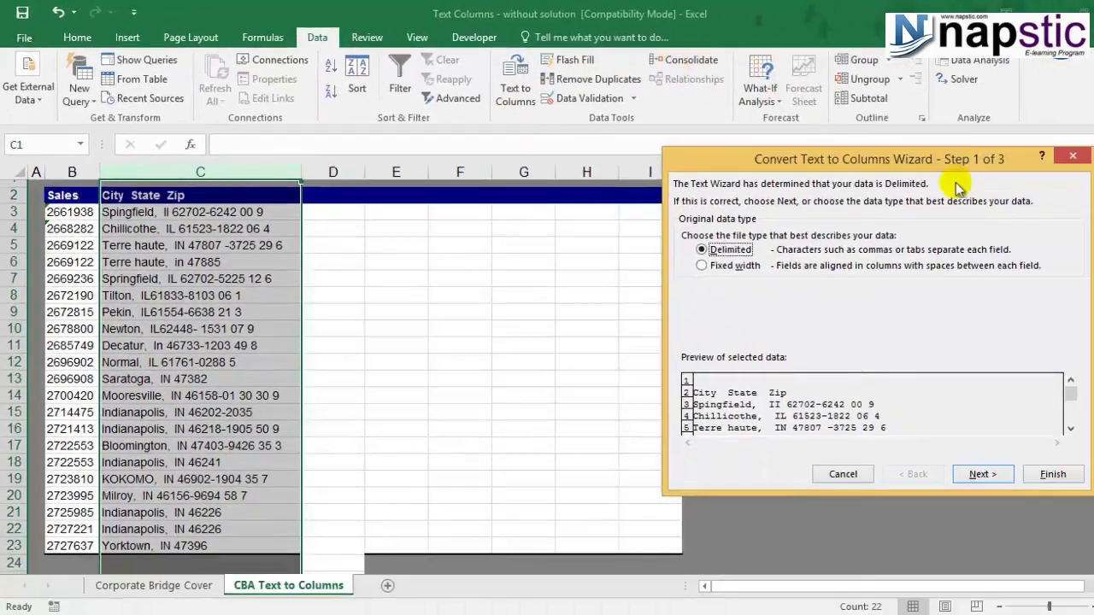
pyautogui.moveTo(845, 161); pyautogui.dragTo(802, 174)
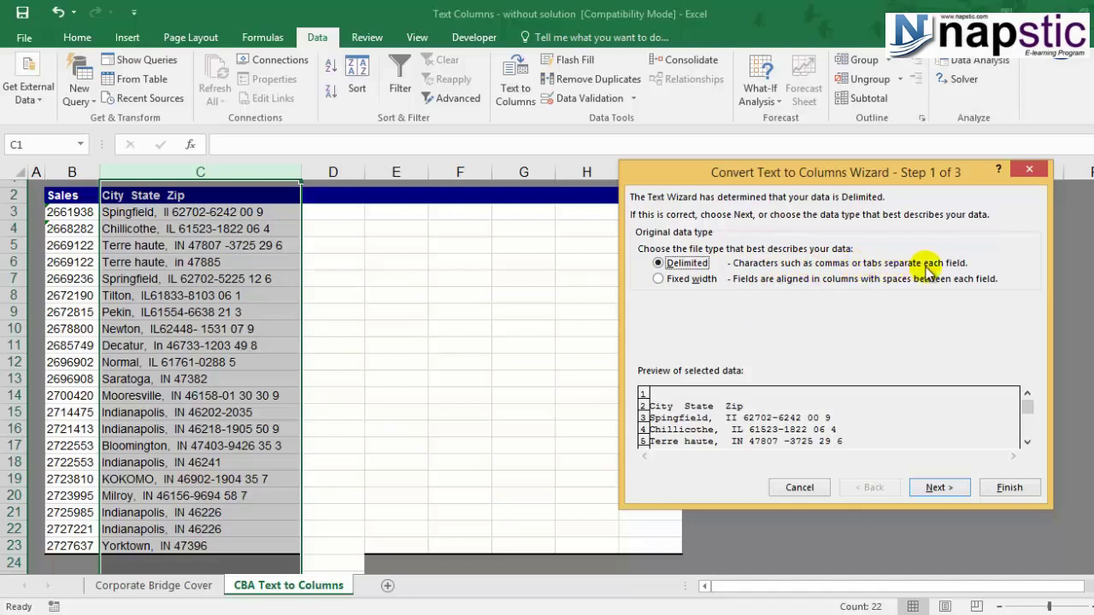
# - Try a Fixed width split with a break line at about position 11, moved to about position 13
pyautogui.click(675, 282)
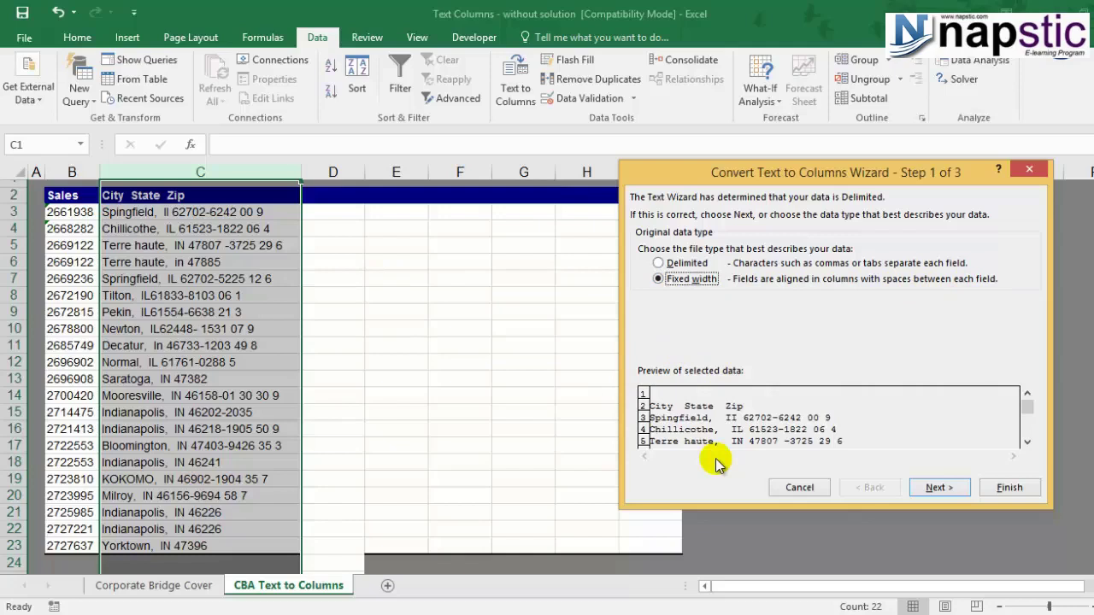
pyautogui.click(936, 491)
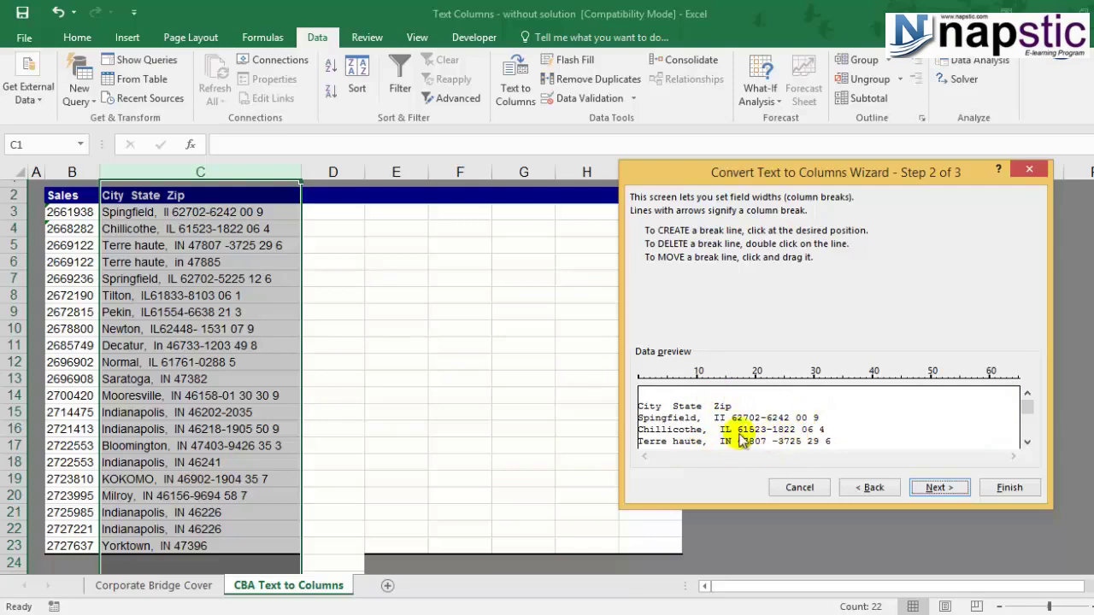
pyautogui.click(703, 384)
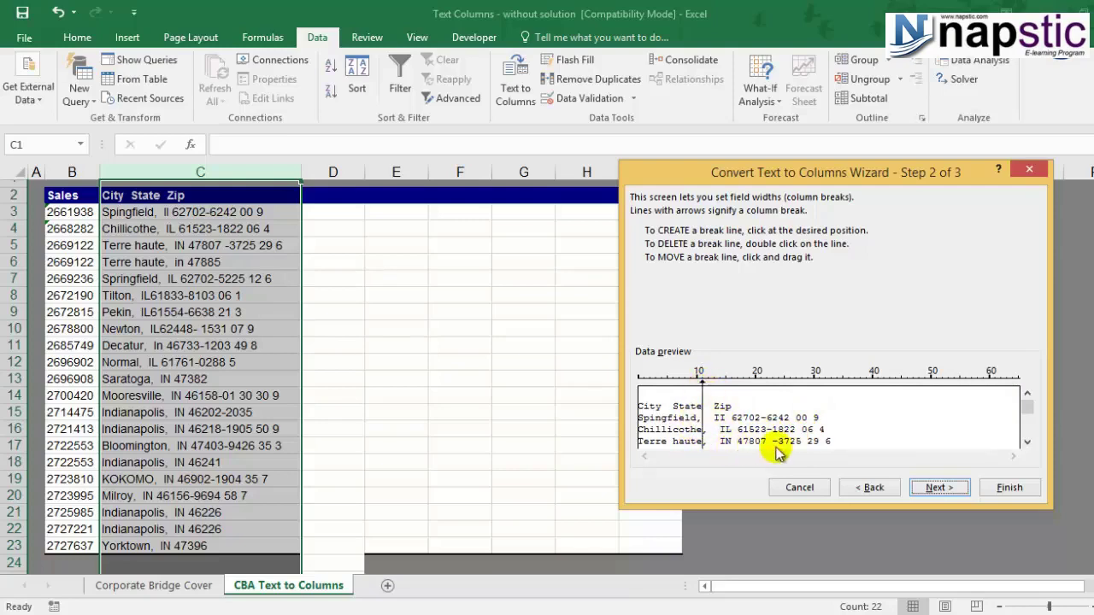
pyautogui.click(1026, 443)
pyautogui.click(1027, 443)
pyautogui.click(1027, 443)
pyautogui.click(1026, 443)
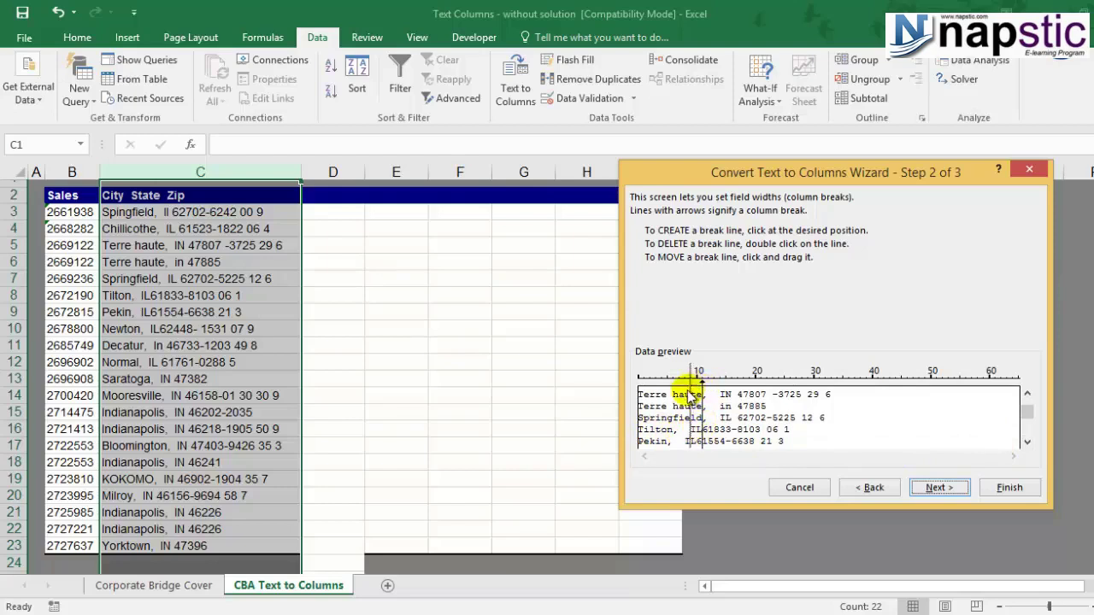
pyautogui.moveTo(684, 389); pyautogui.dragTo(716, 392)
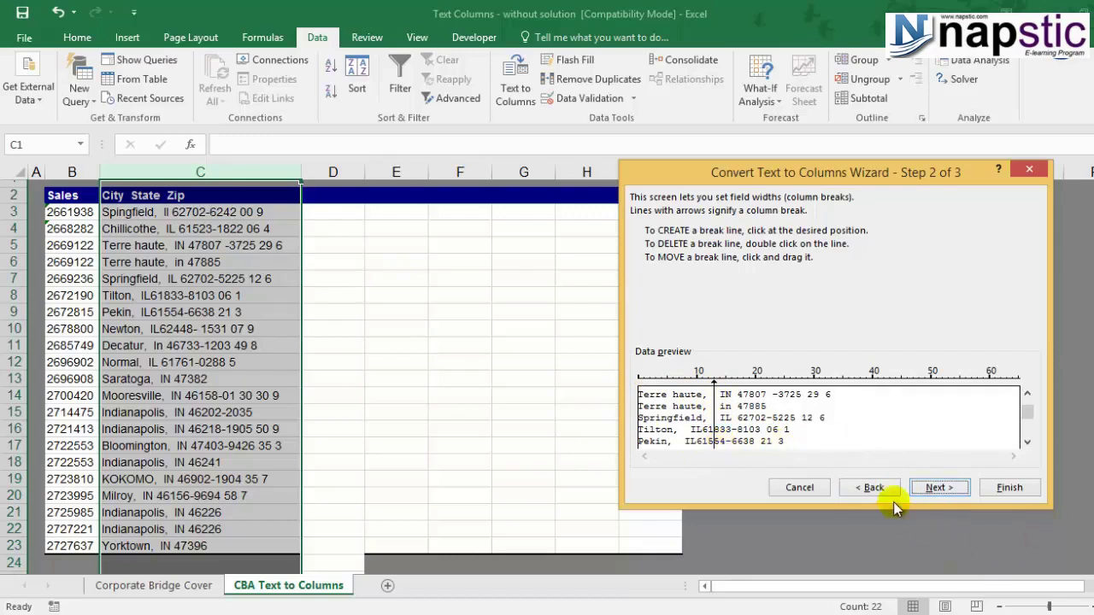
pyautogui.click(872, 488)
# - Set the data type to Delimited with Comma as the only delimiter, turning Tab off
pyautogui.click(659, 262)
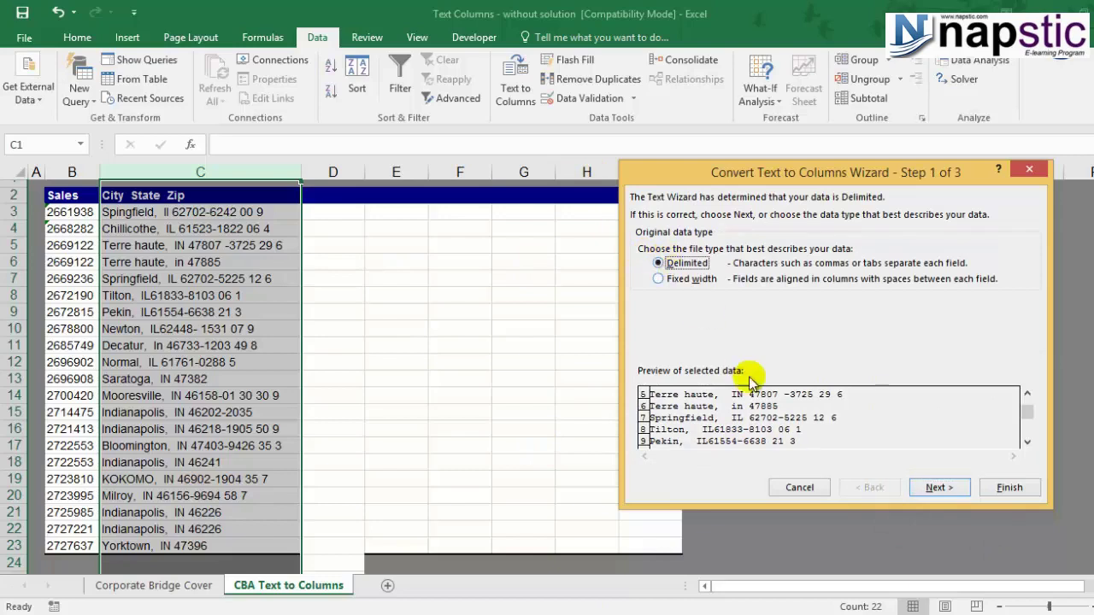
pyautogui.click(936, 489)
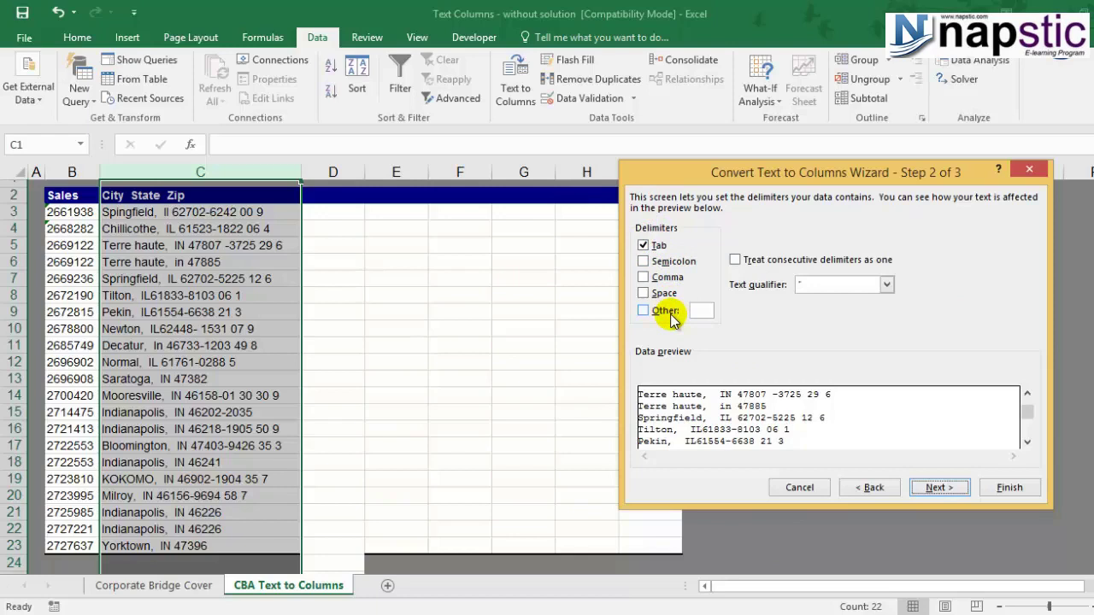
pyautogui.click(643, 277)
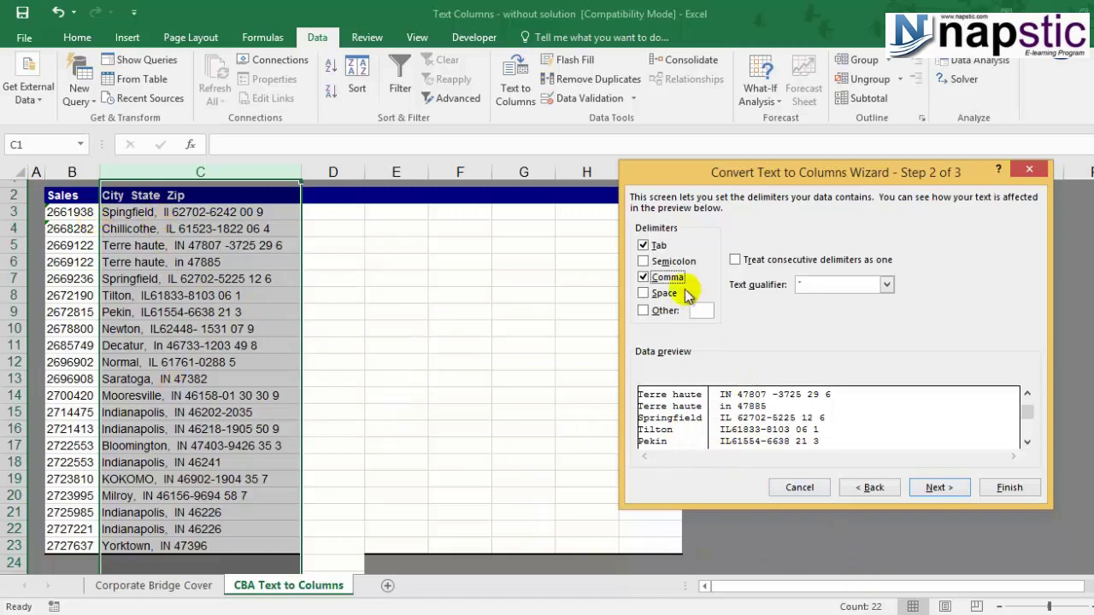
pyautogui.click(644, 245)
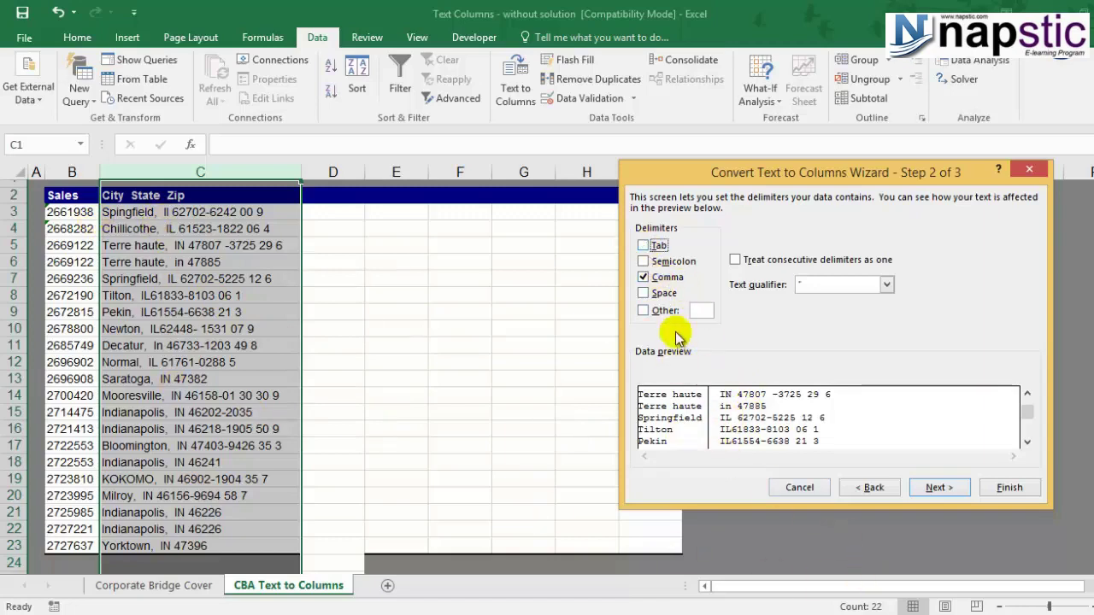
# - Examine the data preview to check how the comma delimiter splits the city from the state and zip
pyautogui.click(1029, 442)
pyautogui.click(1028, 442)
pyautogui.click(1028, 442)
pyautogui.click(1029, 442)
pyautogui.click(1028, 442)
pyautogui.click(1028, 442)
pyautogui.click(1028, 442)
pyautogui.click(1028, 442)
pyautogui.click(1028, 396)
pyautogui.click(1028, 395)
pyautogui.click(1028, 396)
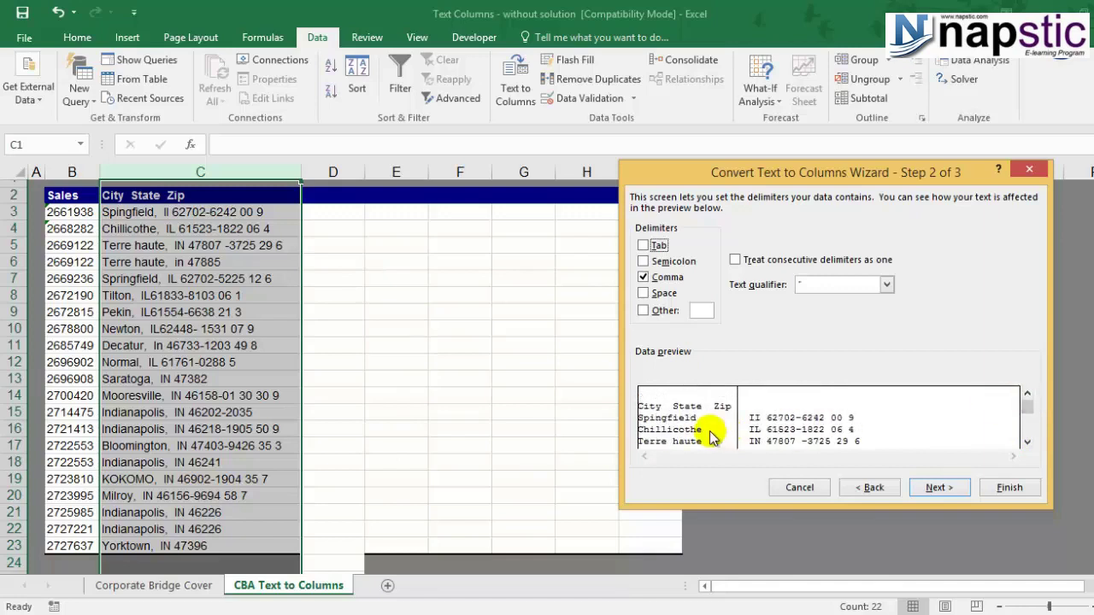
pyautogui.click(1027, 443)
pyautogui.click(1028, 443)
pyautogui.click(1027, 443)
pyautogui.click(1028, 443)
pyautogui.click(1028, 442)
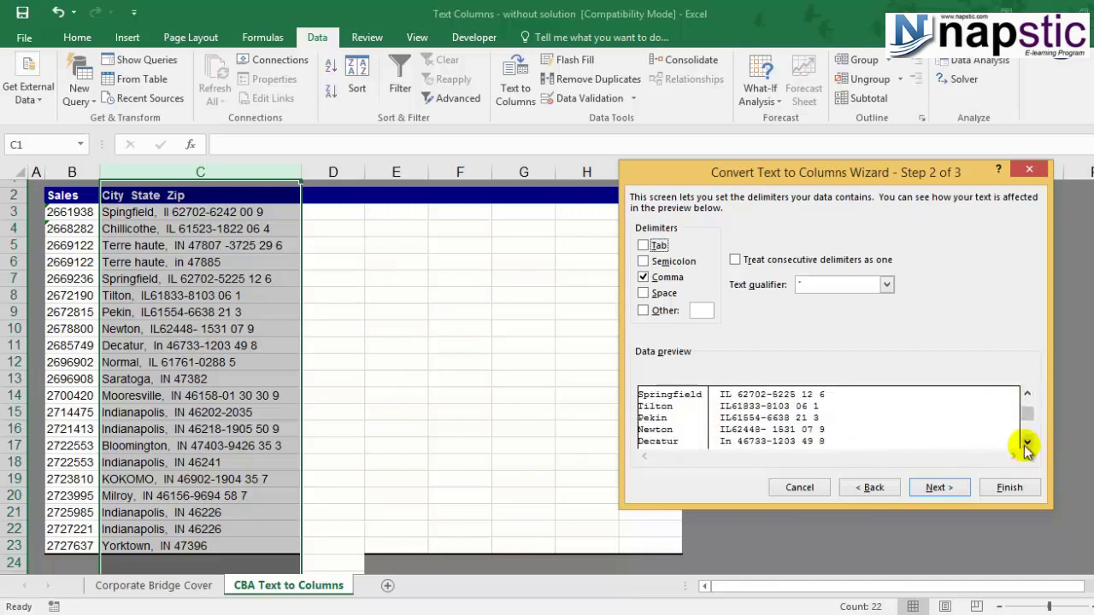
# - Complete the comma split of column C with General format and destination $C$1, replacing the existing data
pyautogui.click(938, 487)
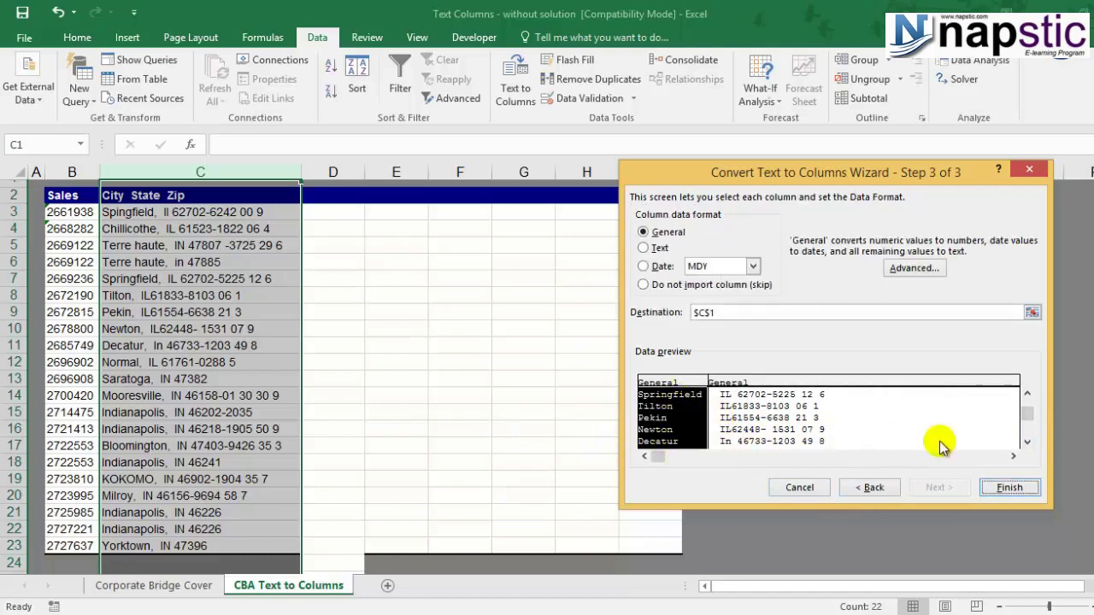
pyautogui.click(1009, 487)
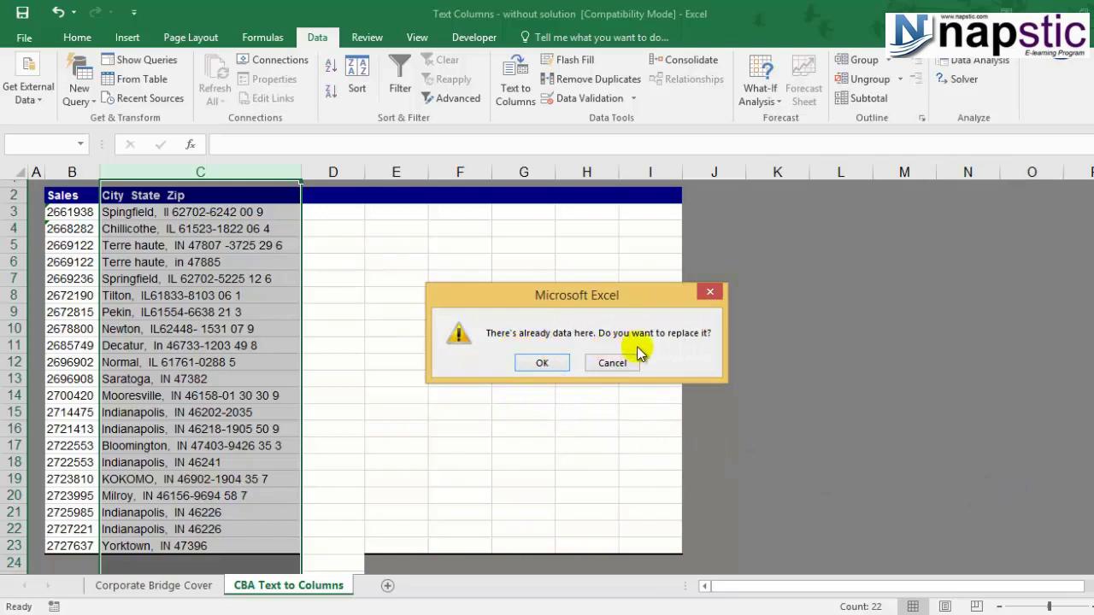
pyautogui.click(549, 366)
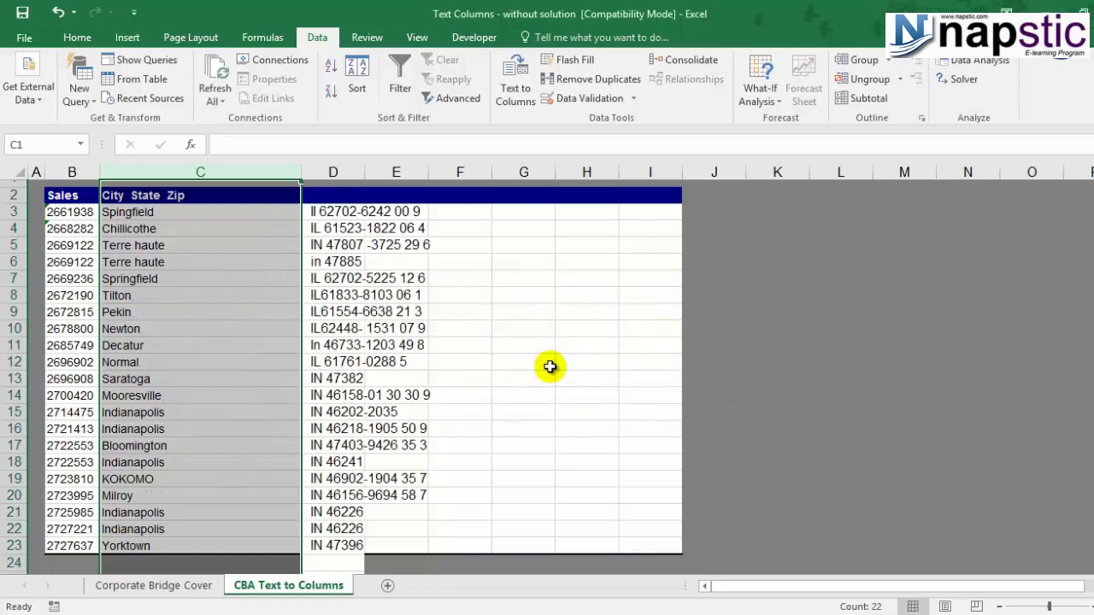
# - Review the split rows, checking that column C holds only city names and column D the state and zip
pyautogui.click(362, 363)
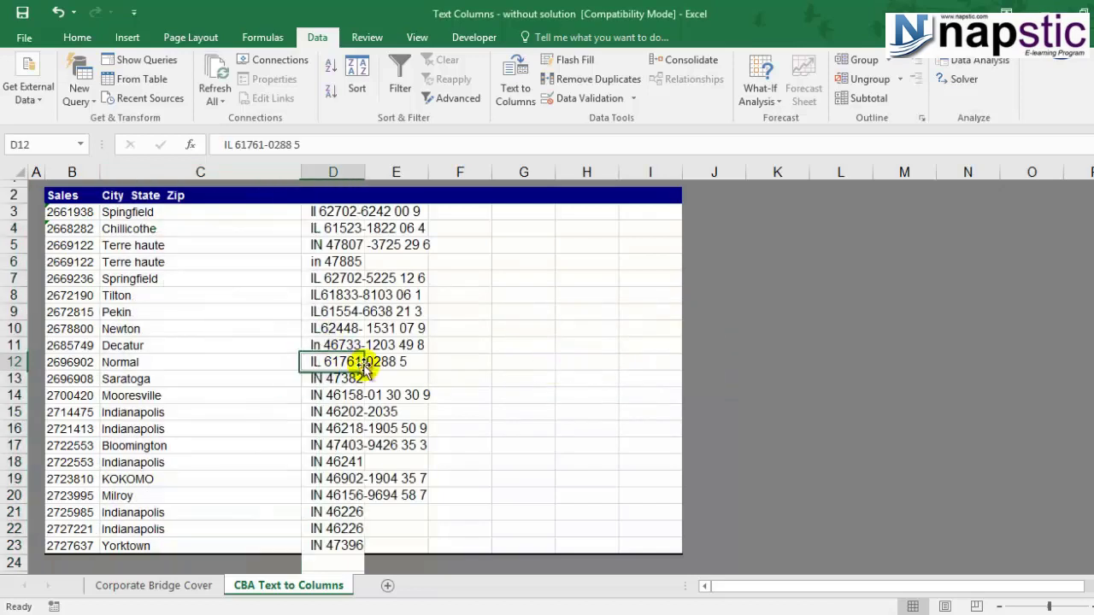
pyautogui.click(236, 271)
pyautogui.click(202, 216)
pyautogui.click(200, 230)
pyautogui.click(200, 261)
pyautogui.click(203, 299)
pyautogui.click(203, 365)
pyautogui.click(191, 432)
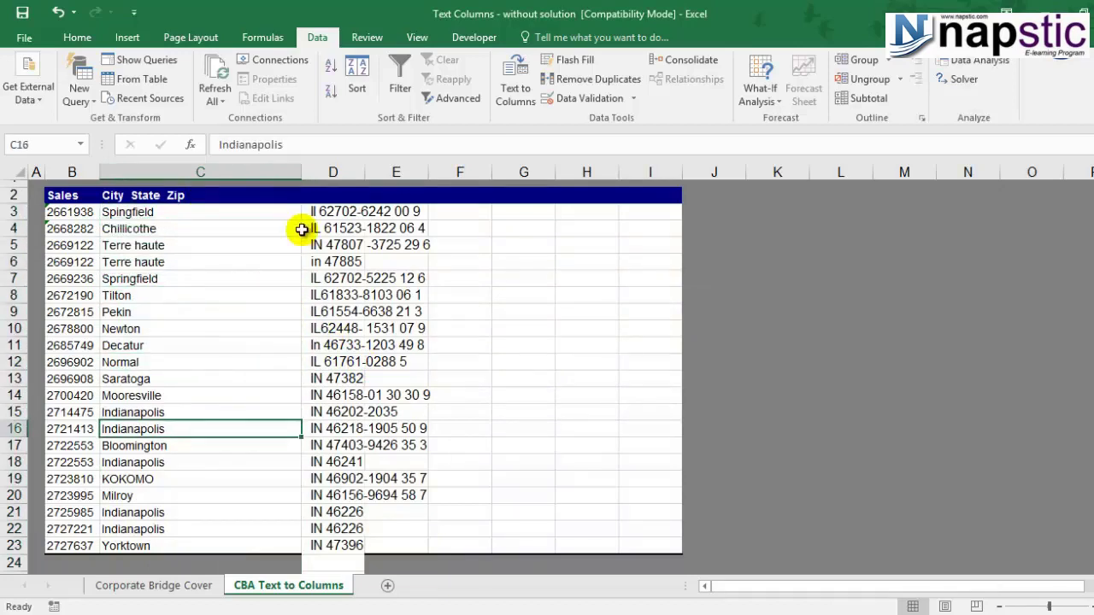
# - Fit column C's width to its contents and shorten the header in C2 to City
pyautogui.doubleClick(301, 172)
pyautogui.click(156, 195)
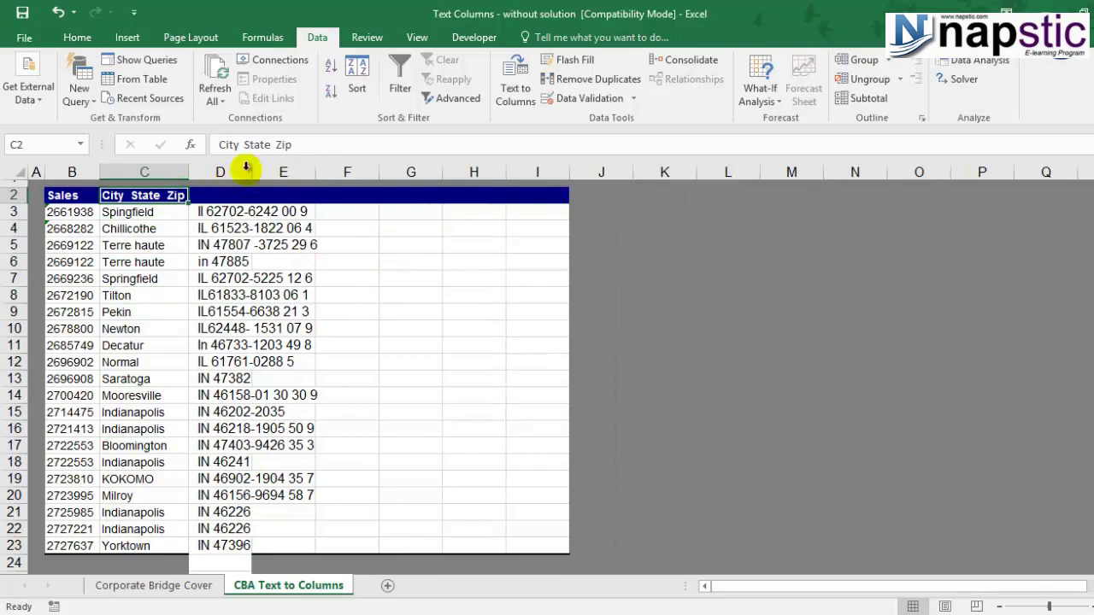
pyautogui.moveTo(243, 144); pyautogui.dragTo(346, 144)
pyautogui.press('BackSpace')
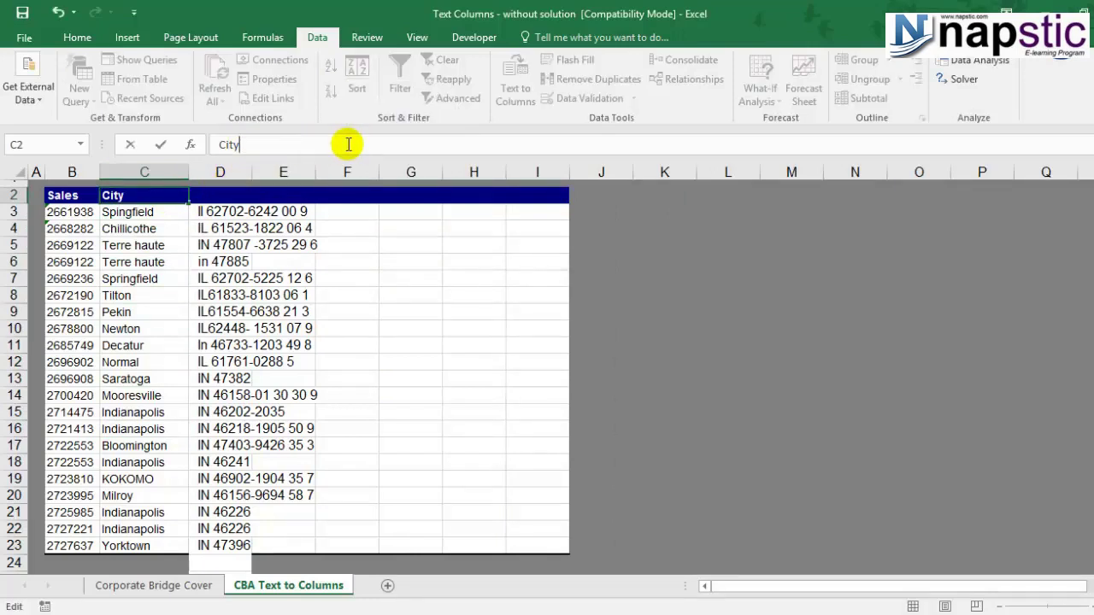
pyautogui.click(383, 295)
# - Examine the state code and zip portions of the combined value in D3
pyautogui.click(236, 209)
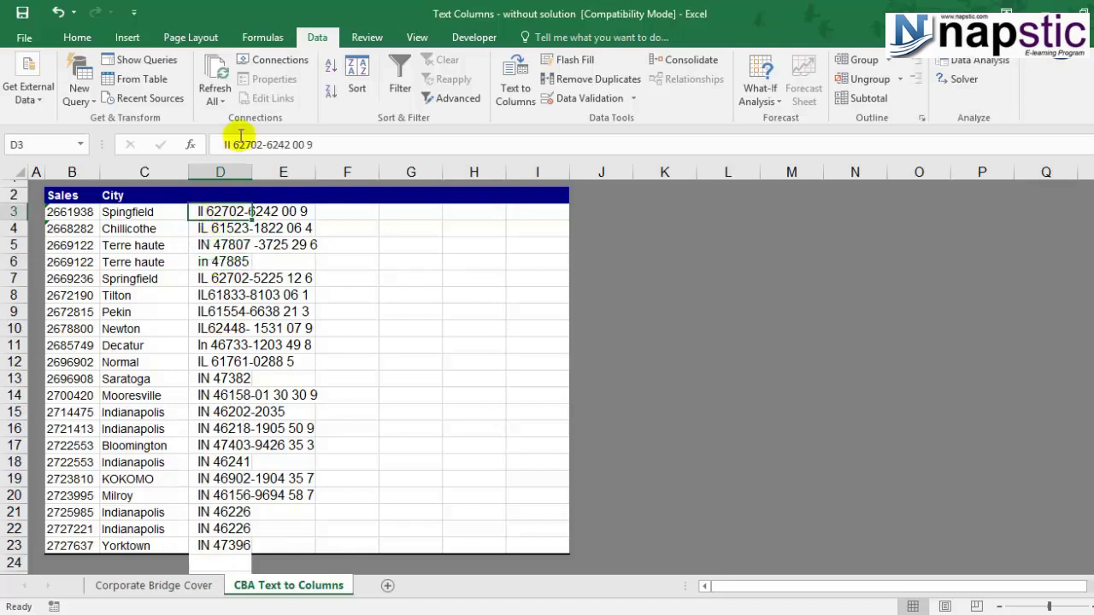
pyautogui.moveTo(232, 149); pyautogui.dragTo(216, 149)
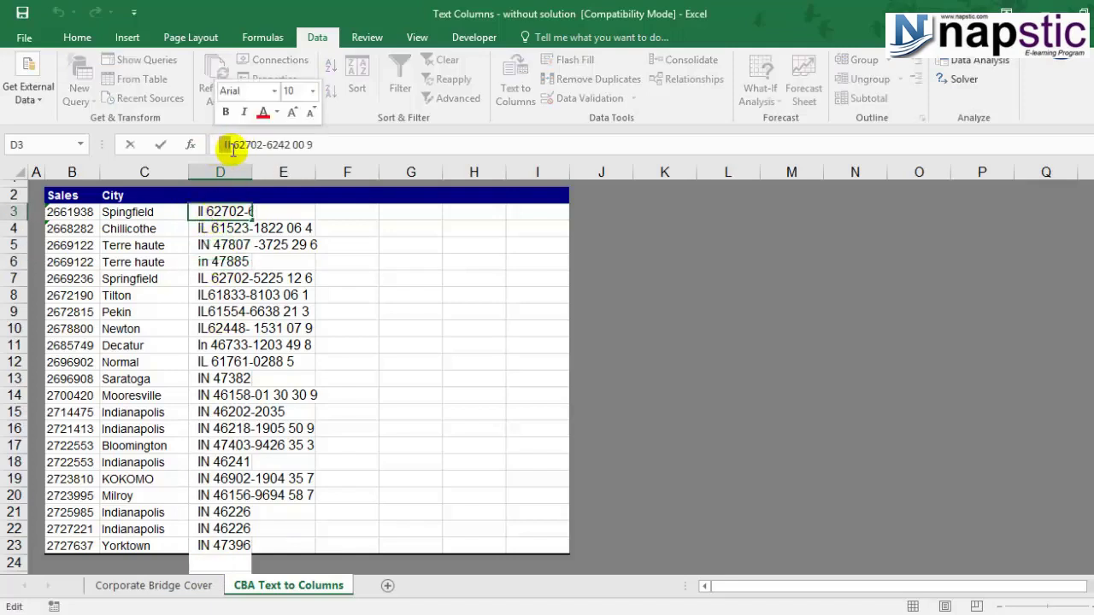
pyautogui.click(244, 147)
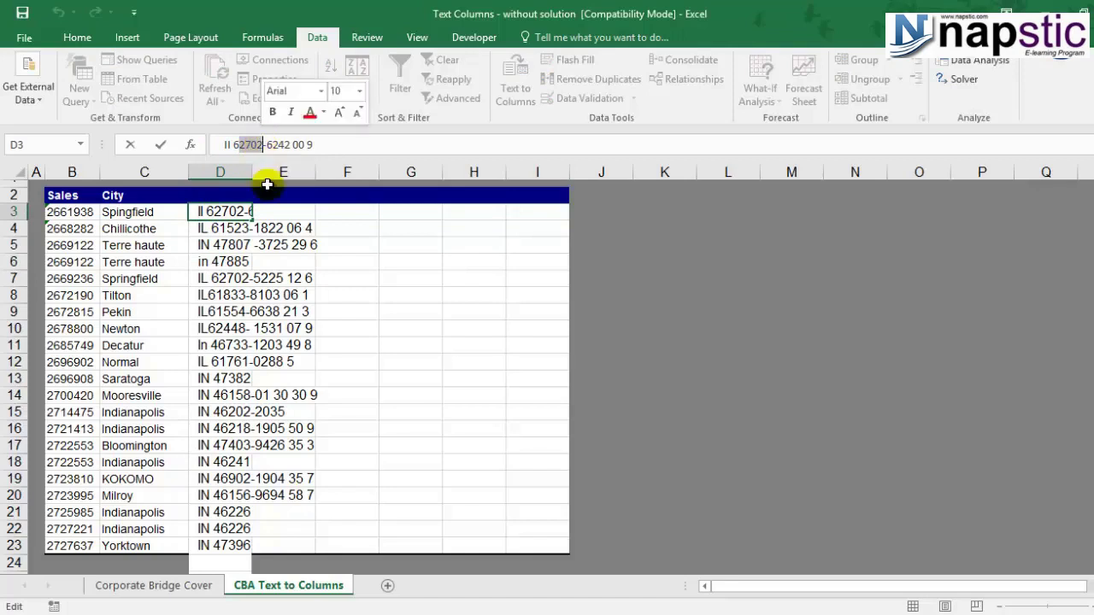
pyautogui.click(249, 147)
pyautogui.doubleClick(250, 146)
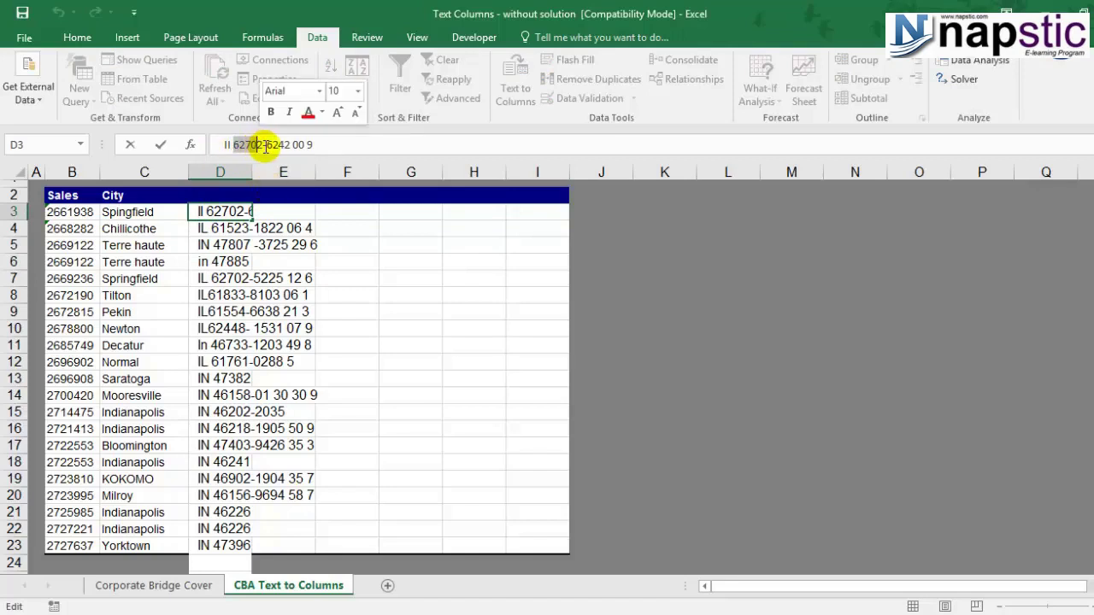
pyautogui.click(349, 278)
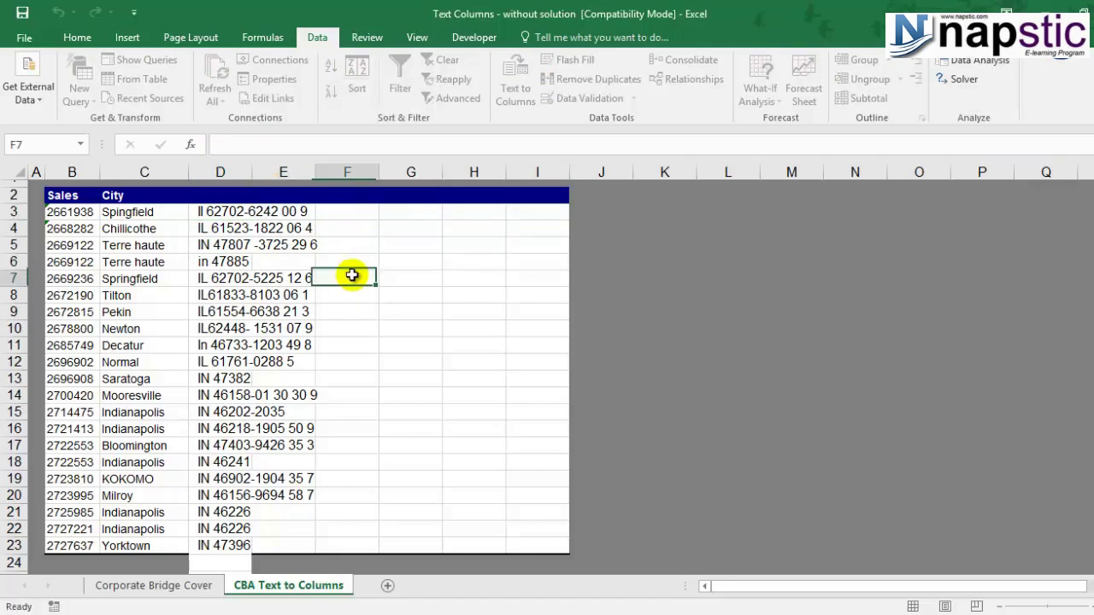
pyautogui.click(245, 212)
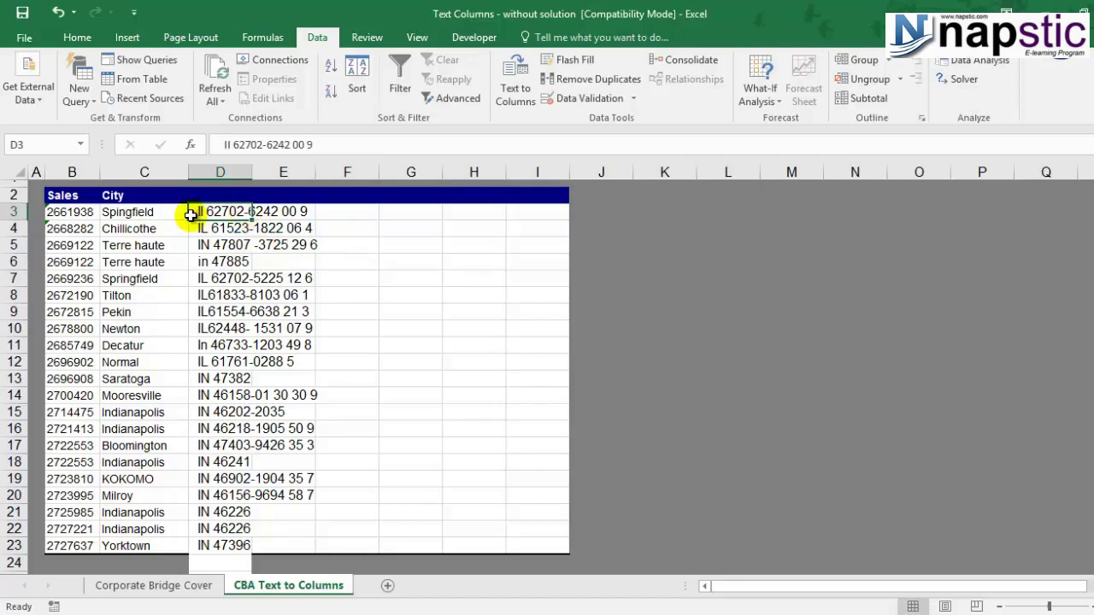
# - Start a Fixed width Text to Columns conversion on column D with a break line at position 4, after the state code
pyautogui.click(227, 168)
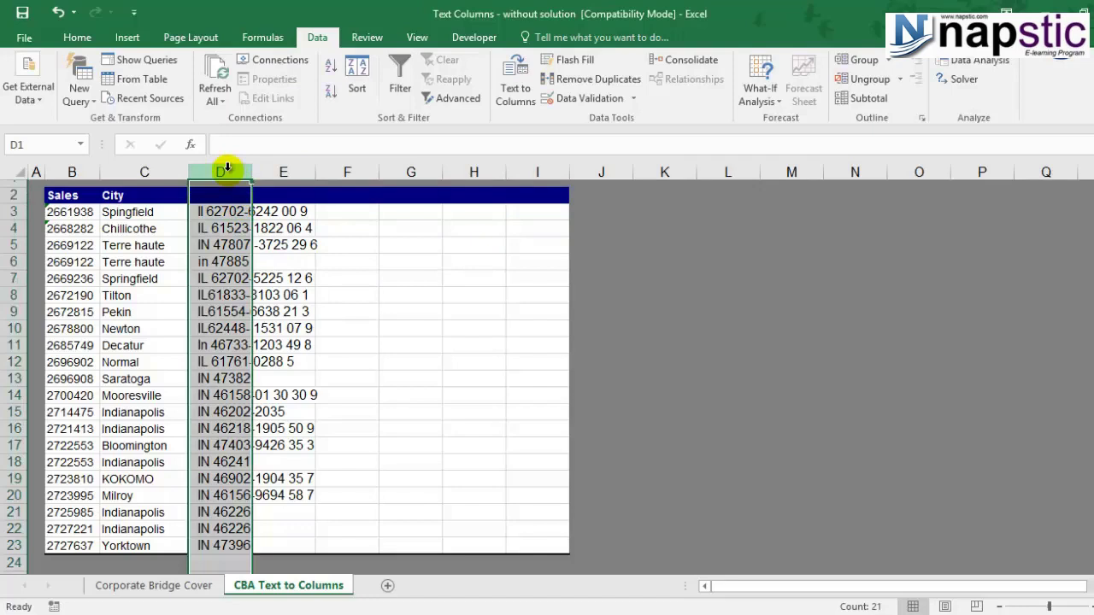
pyautogui.click(515, 96)
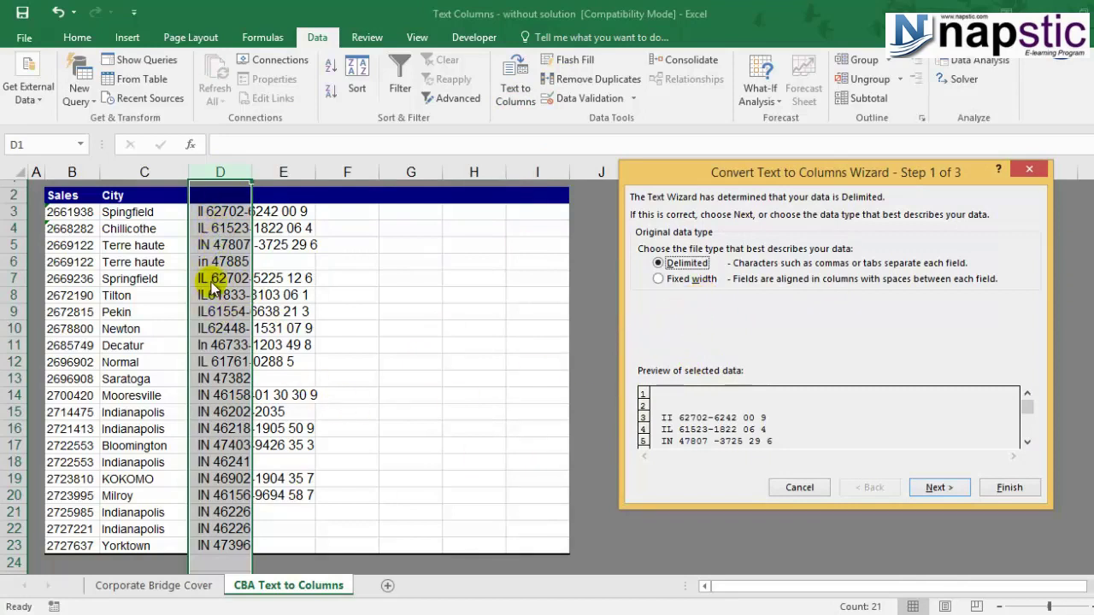
pyautogui.click(673, 283)
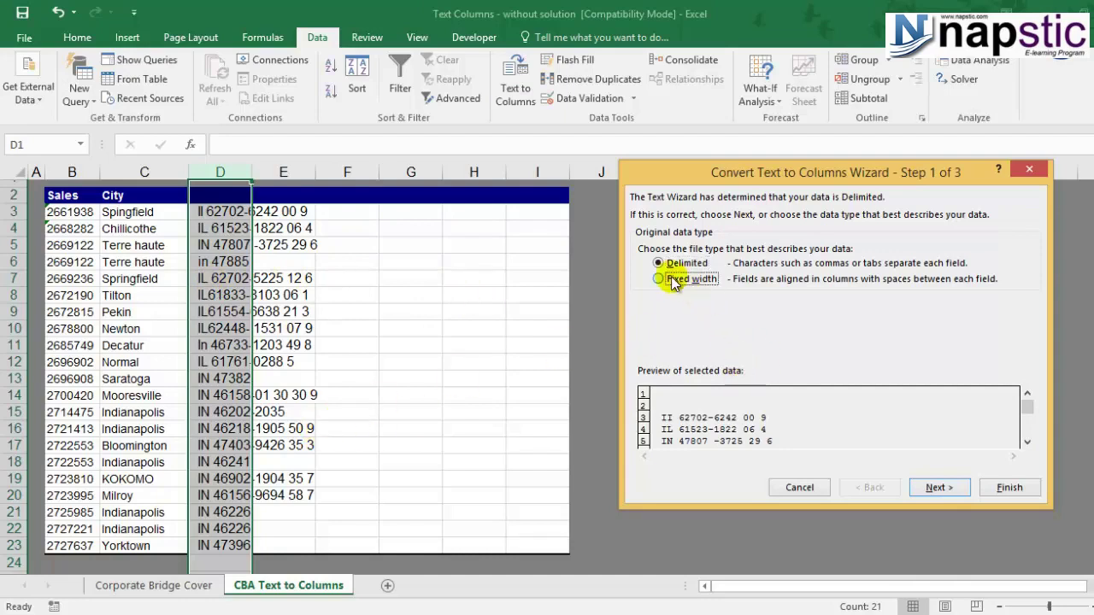
pyautogui.click(939, 488)
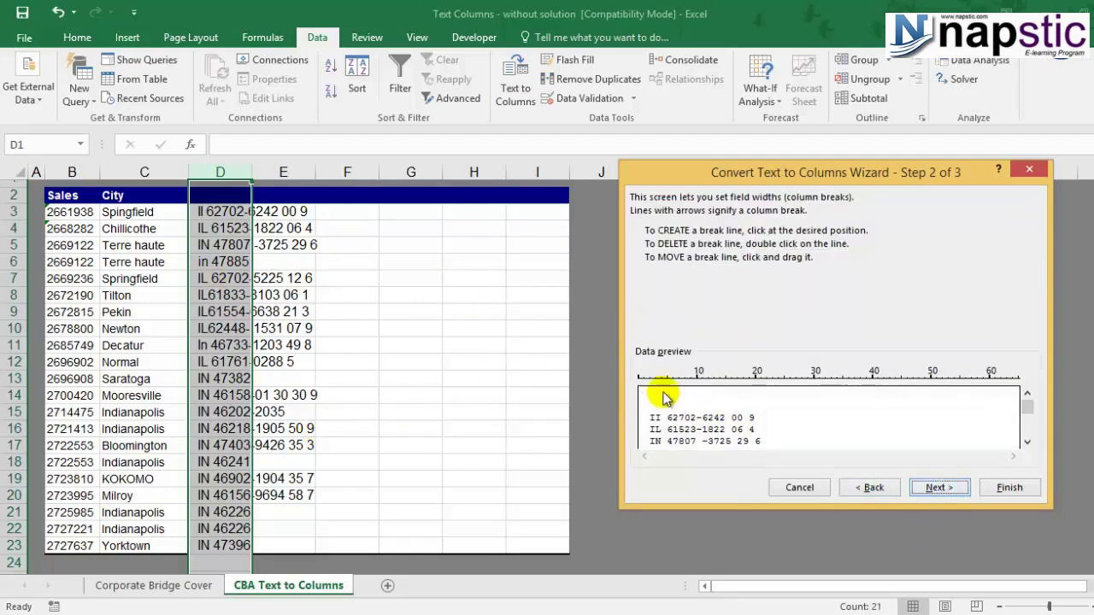
# - Check through all rows of the data preview that the break line separates the state code from the zip
pyautogui.click(1028, 442)
pyautogui.click(1028, 442)
pyautogui.click(1028, 442)
pyautogui.click(1028, 442)
pyautogui.click(1028, 442)
pyautogui.click(1028, 442)
pyautogui.click(1027, 442)
pyautogui.click(1027, 442)
pyautogui.click(1027, 442)
pyautogui.click(1028, 442)
pyautogui.click(1027, 442)
pyautogui.click(1028, 442)
pyautogui.click(1028, 442)
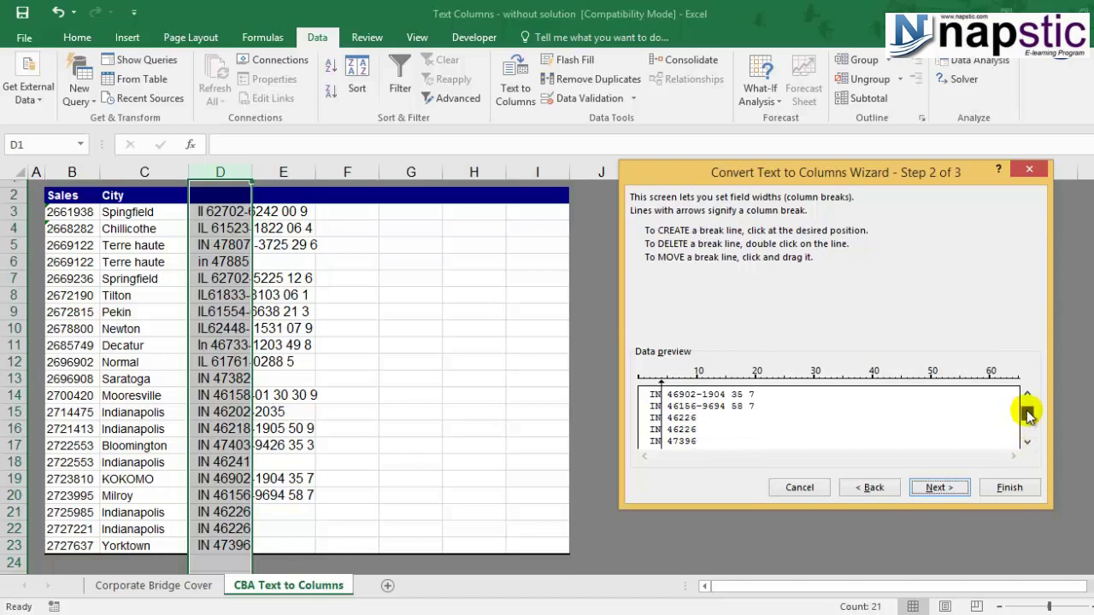
pyautogui.moveTo(1028, 408); pyautogui.dragTo(1027, 396)
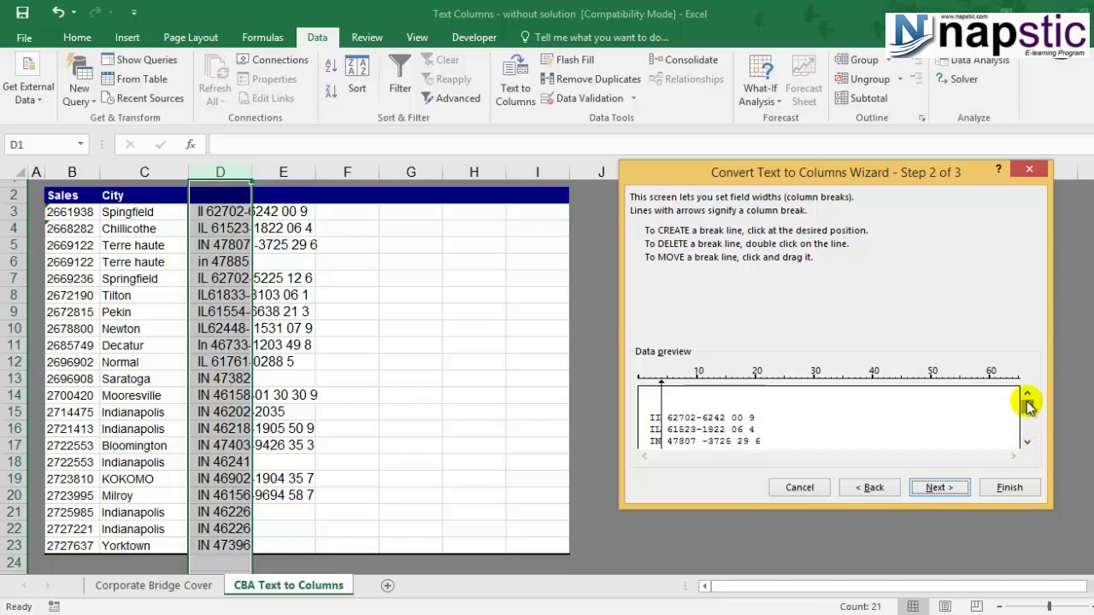
# - Complete the fixed width split of column D with General format and destination $D$1, replacing the existing data
pyautogui.click(940, 487)
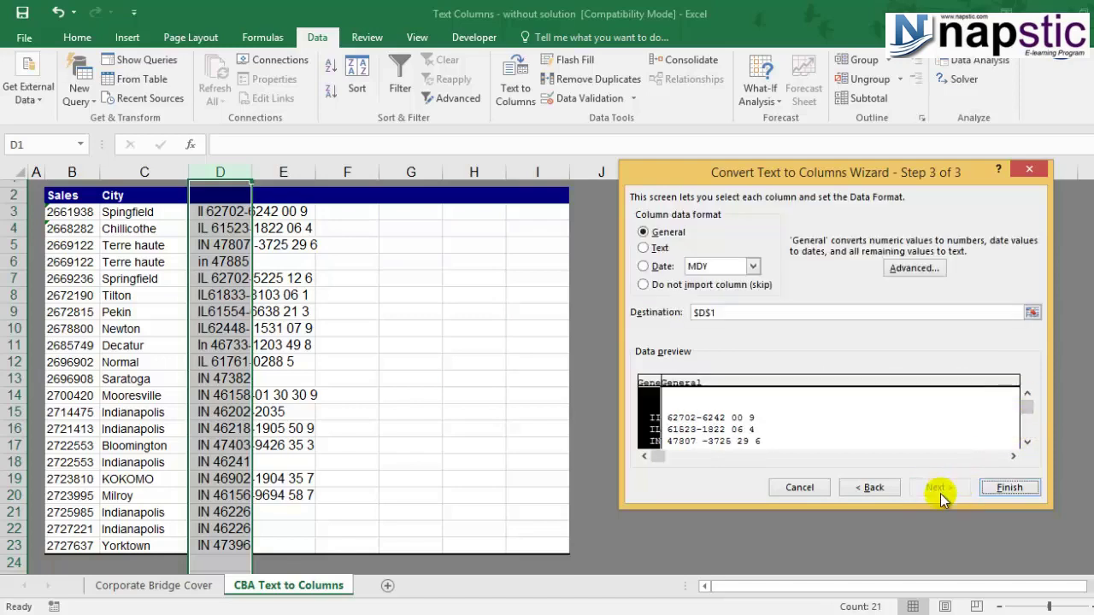
pyautogui.click(1000, 486)
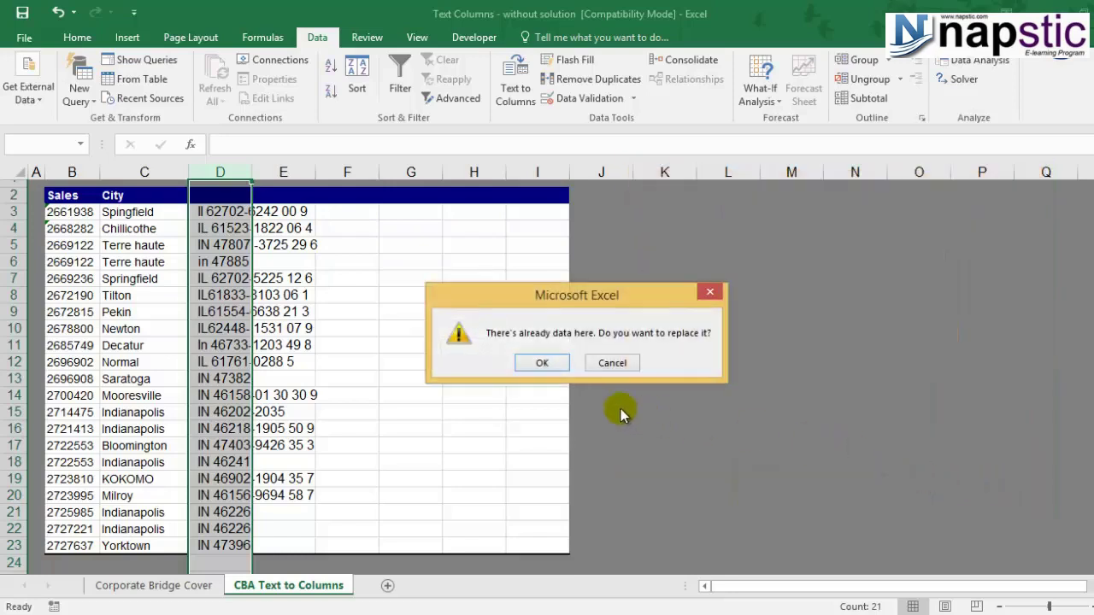
pyautogui.click(548, 363)
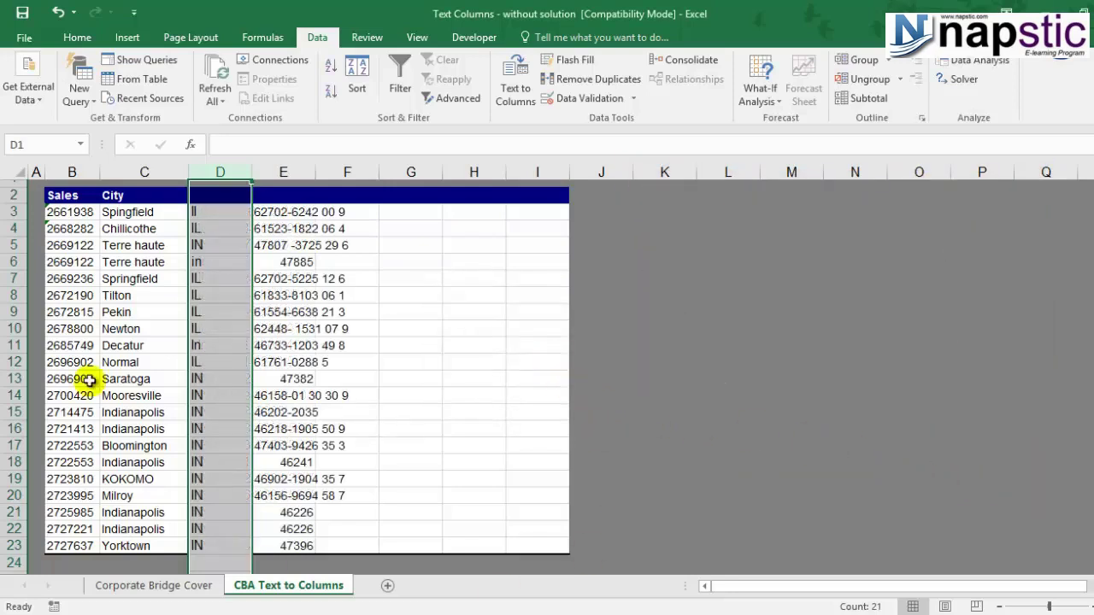
# - Enter State as the header of the state code column in D2
pyautogui.click(221, 254)
pyautogui.click(220, 229)
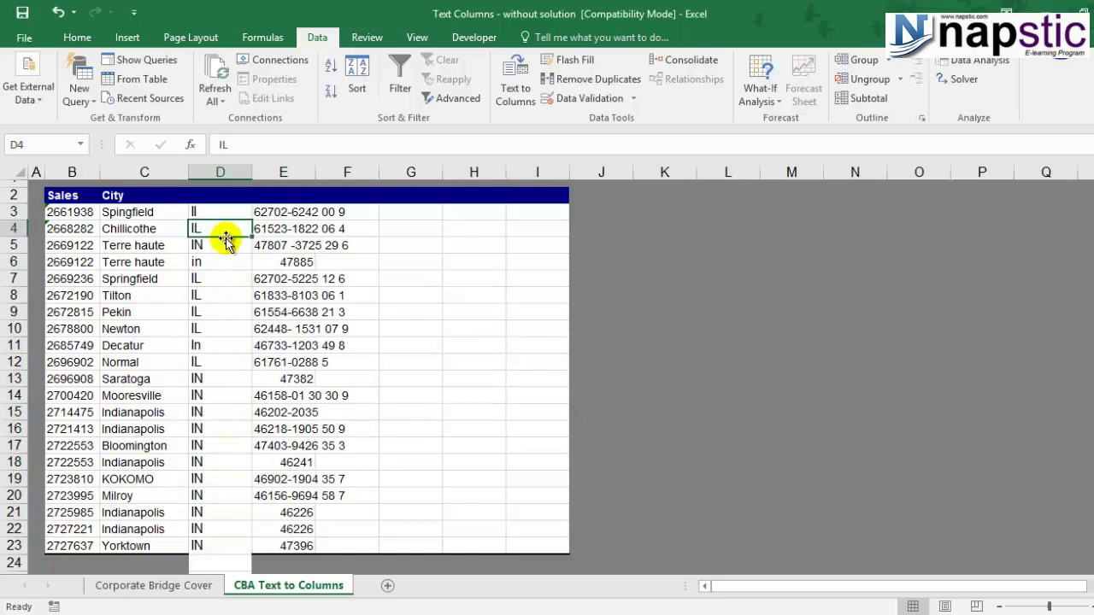
pyautogui.click(222, 197)
pyautogui.write('State')
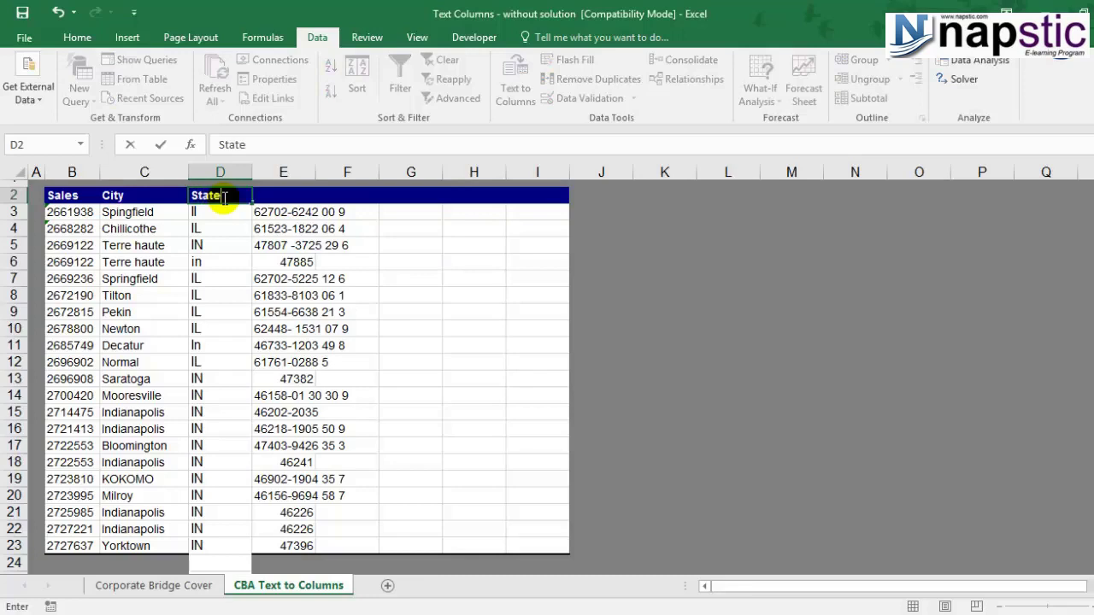
pyautogui.click(261, 306)
# - Review the City and State columns and examine the parts of the zip in E3 before and after the hyphen
pyautogui.click(232, 213)
pyautogui.click(223, 241)
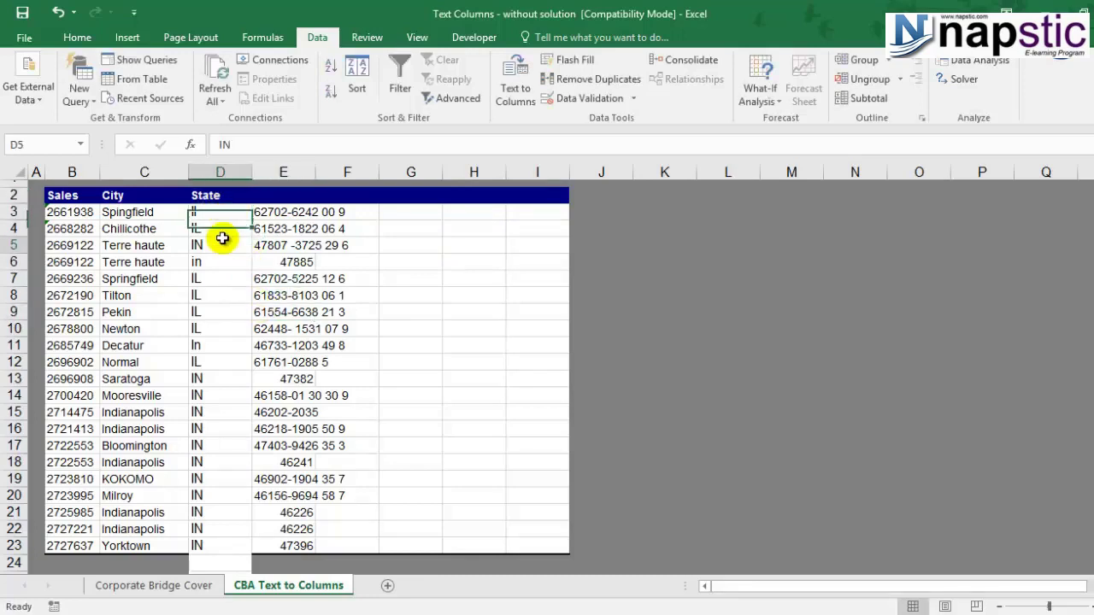
pyautogui.click(147, 194)
pyautogui.click(210, 195)
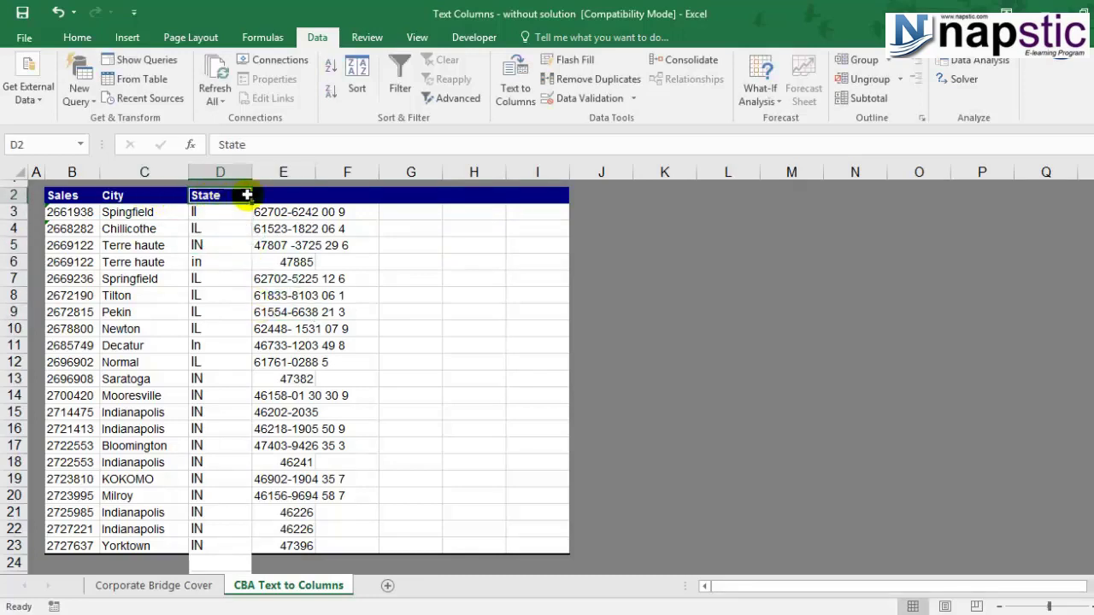
pyautogui.click(305, 196)
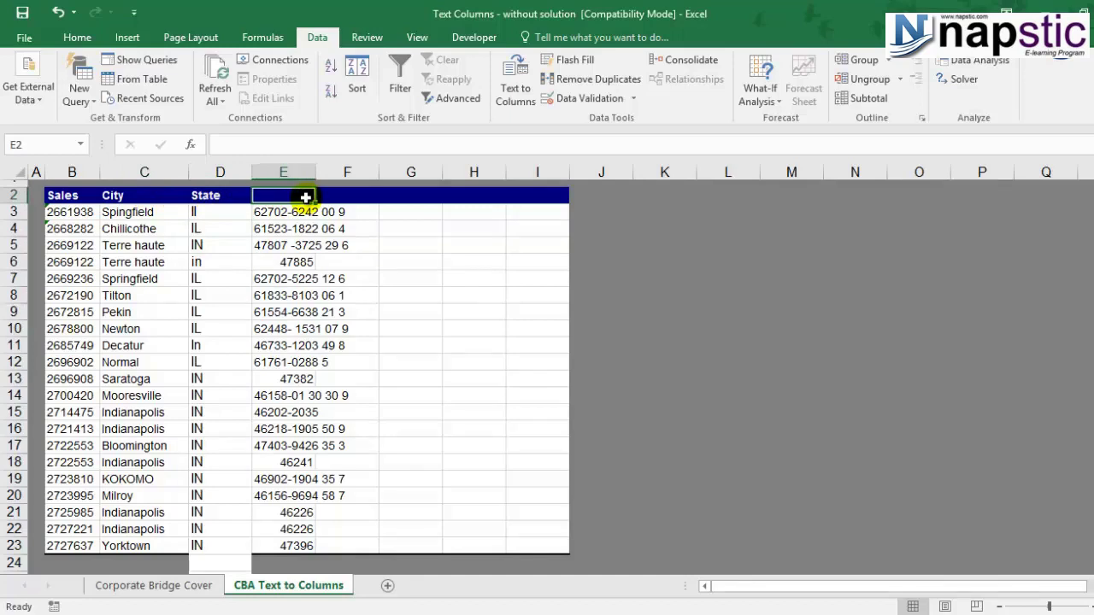
pyautogui.click(282, 215)
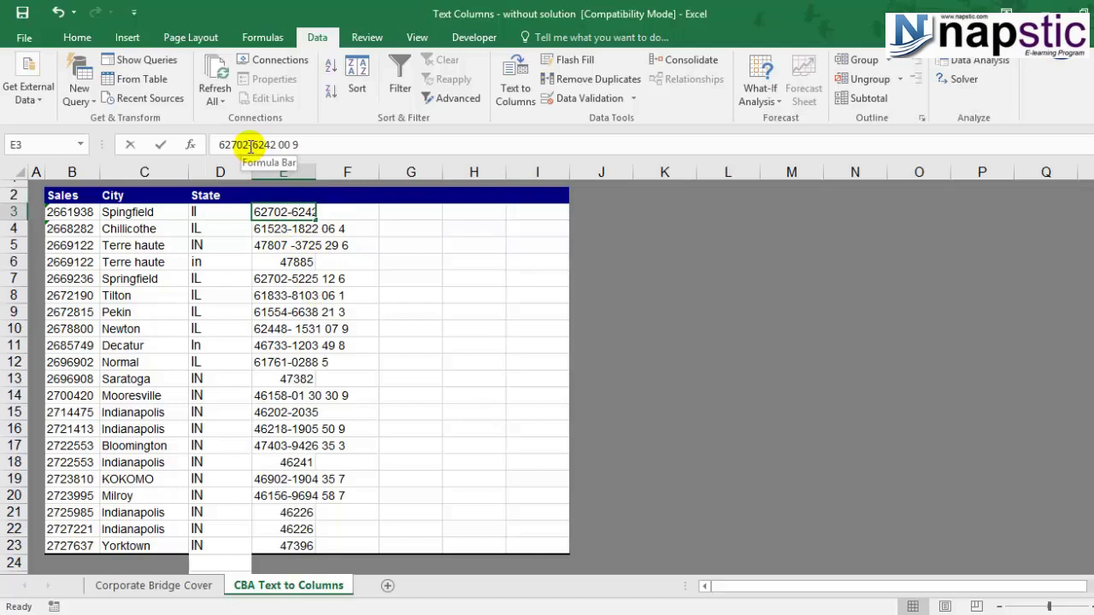
pyautogui.moveTo(220, 145); pyautogui.dragTo(322, 146)
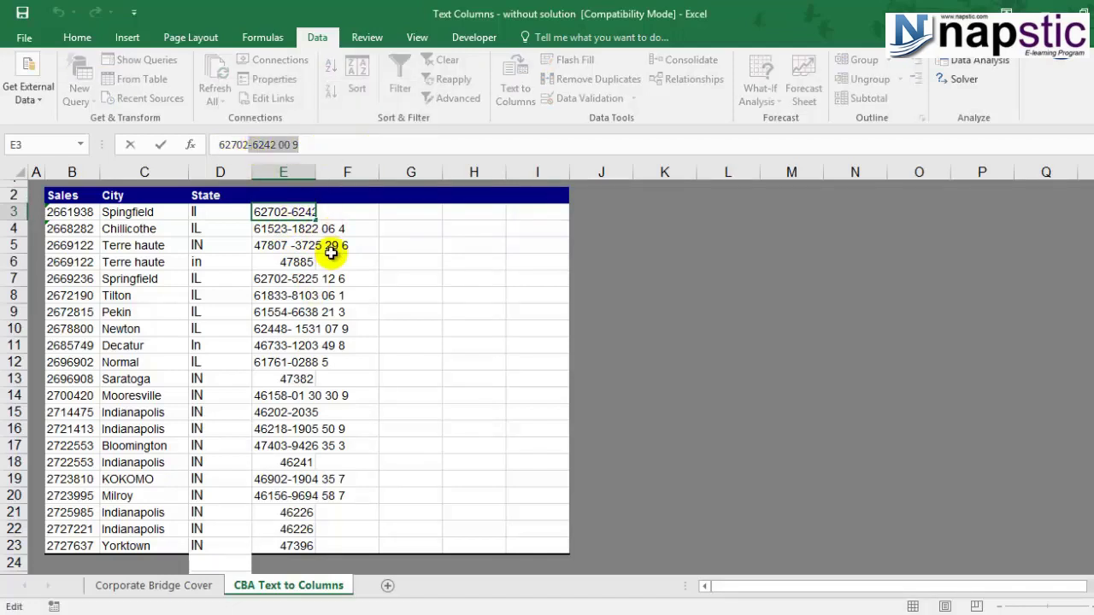
pyautogui.click(287, 277)
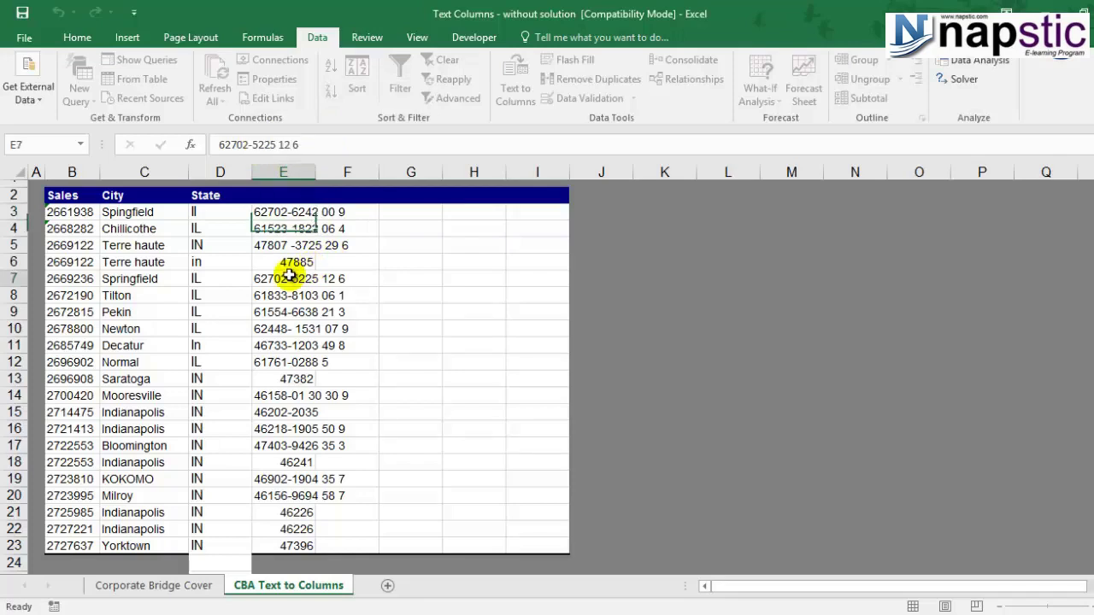
pyautogui.click(267, 212)
pyautogui.moveTo(248, 145); pyautogui.dragTo(210, 147)
pyautogui.click(290, 316)
# - Start a Delimited Text to Columns conversion on column E with a hyphen as the Other delimiter, turning Comma off
pyautogui.click(279, 174)
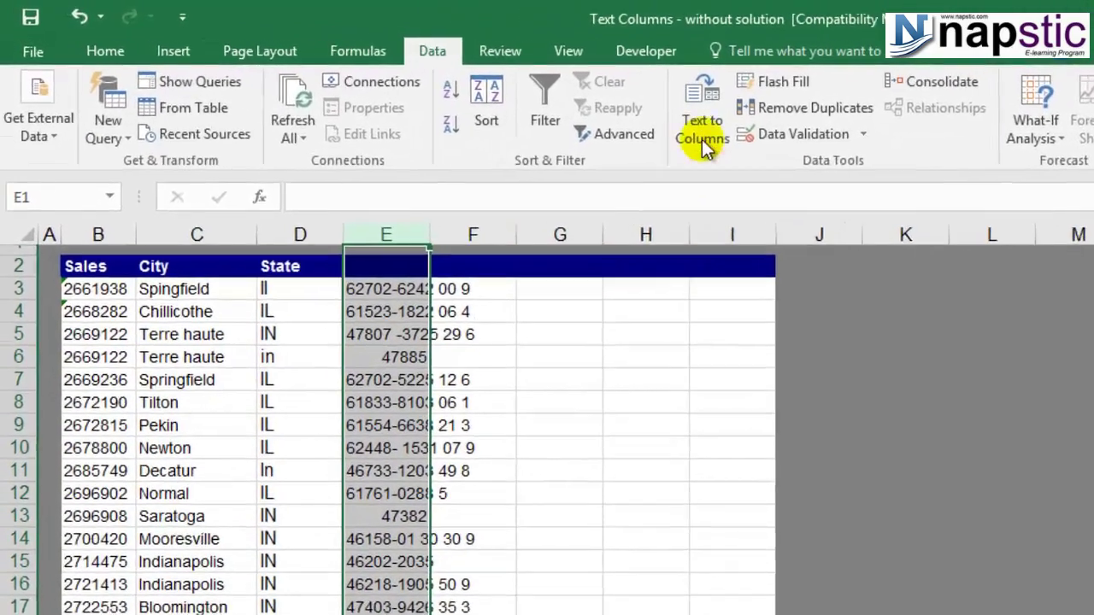
pyautogui.click(514, 96)
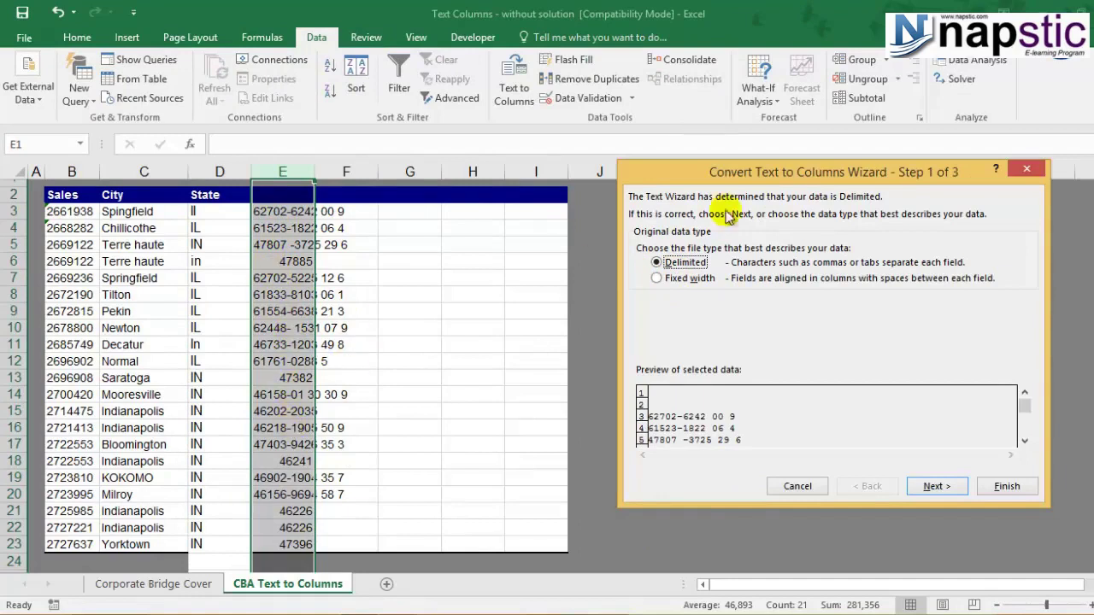
pyautogui.click(933, 486)
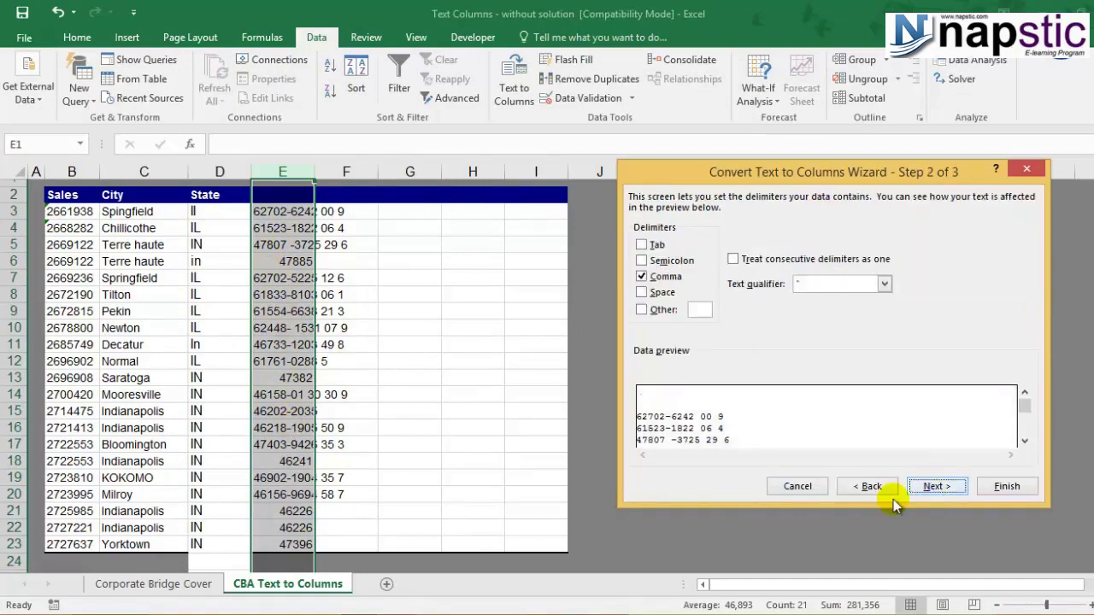
pyautogui.click(642, 276)
pyautogui.click(642, 309)
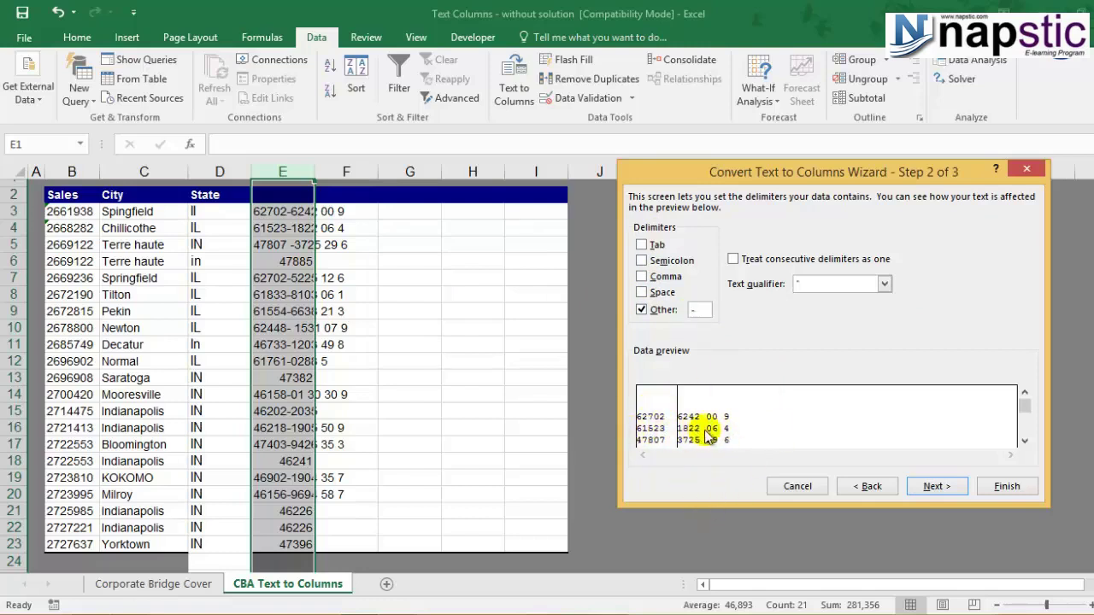
# - Check in the data preview how the hyphen delimiter splits the zip codes in the rows further down
pyautogui.click(1024, 440)
pyautogui.click(1024, 441)
pyautogui.click(1024, 440)
pyautogui.click(1024, 440)
pyautogui.click(1024, 440)
pyautogui.click(1024, 440)
pyautogui.click(1024, 440)
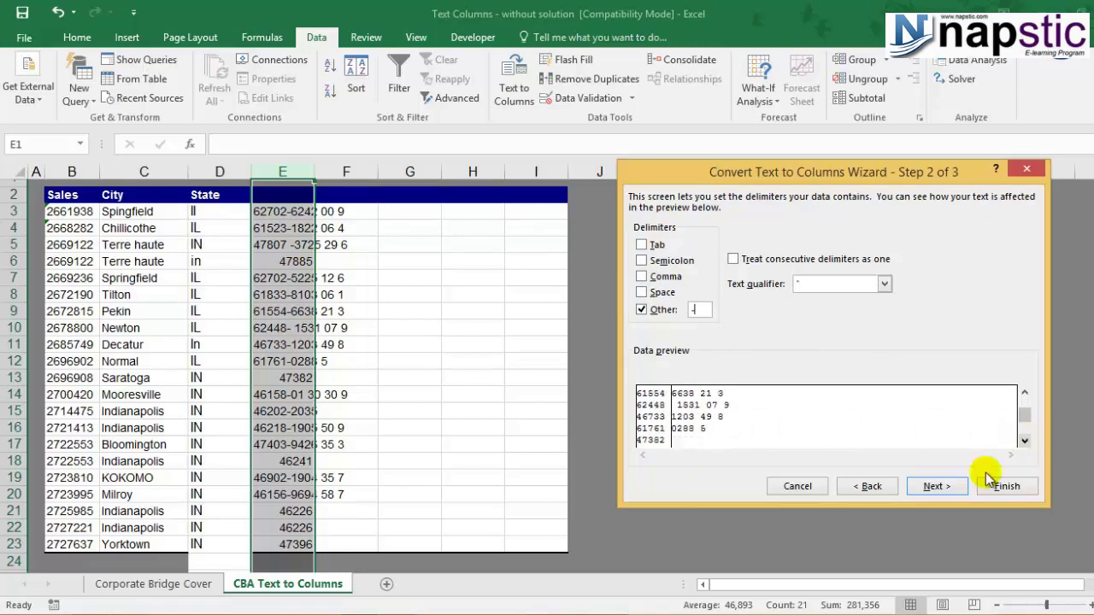
# - Finish the hyphen split of column E with the General data format and destination $E$1, replacing the existing data
pyautogui.click(950, 489)
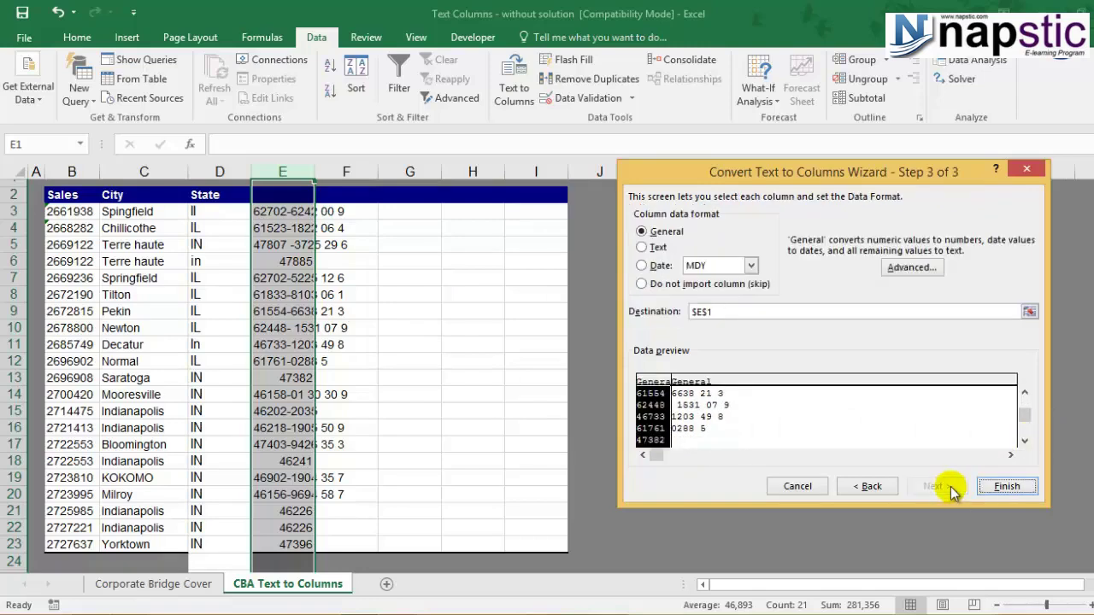
pyautogui.click(998, 486)
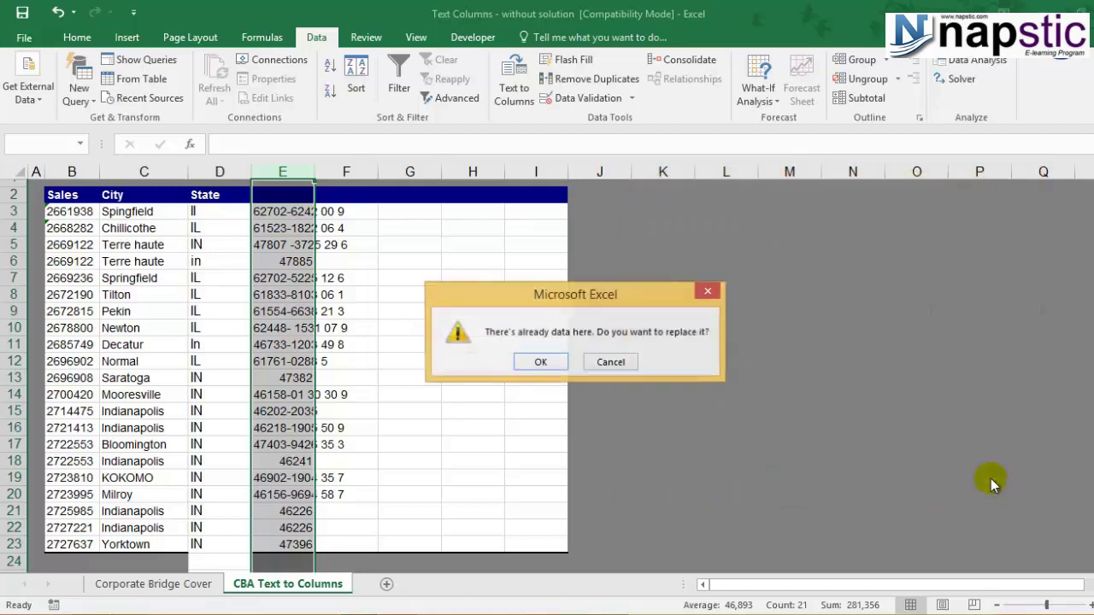
pyautogui.click(535, 364)
pyautogui.click(295, 309)
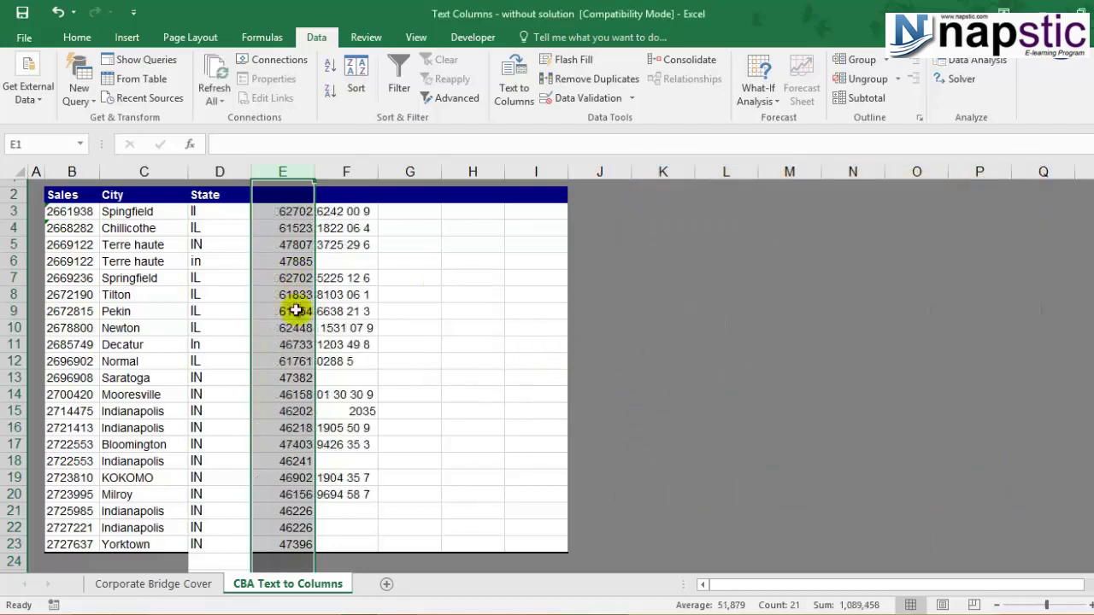
# - Enter Zip as the header of the five-digit code column in E2
pyautogui.click(304, 193)
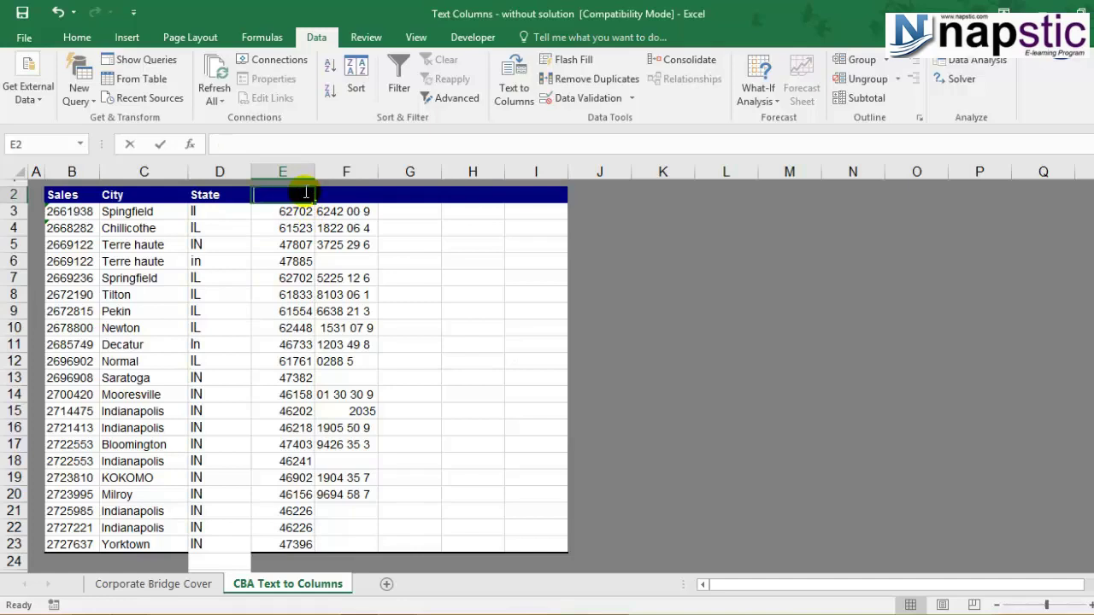
pyautogui.write('Zip')
pyautogui.click(337, 295)
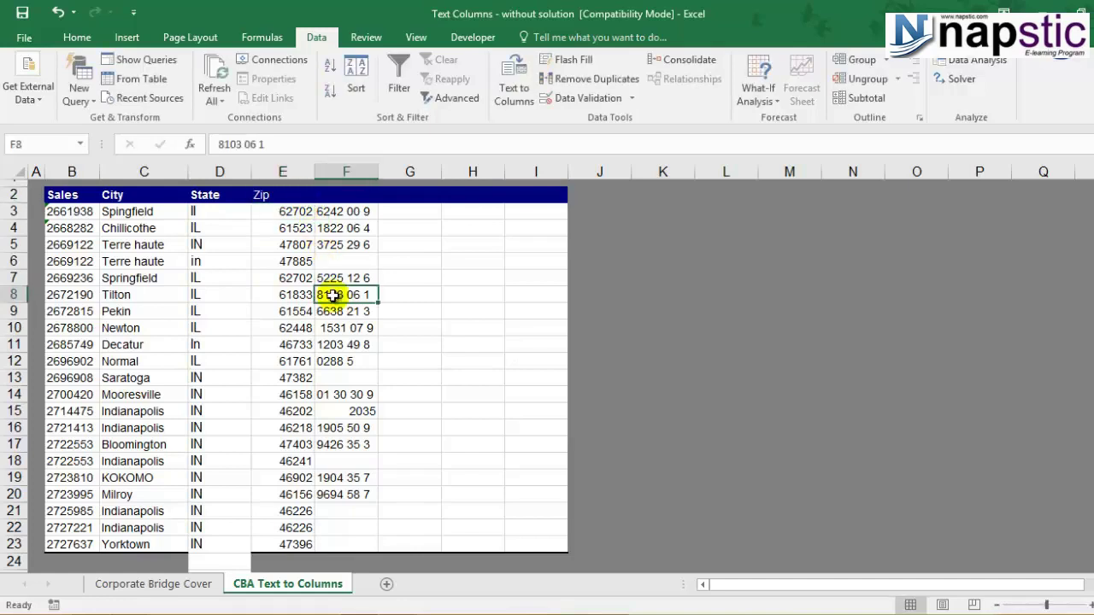
# - Delete column F, which holds the digits split off after the hyphen
pyautogui.click(347, 171)
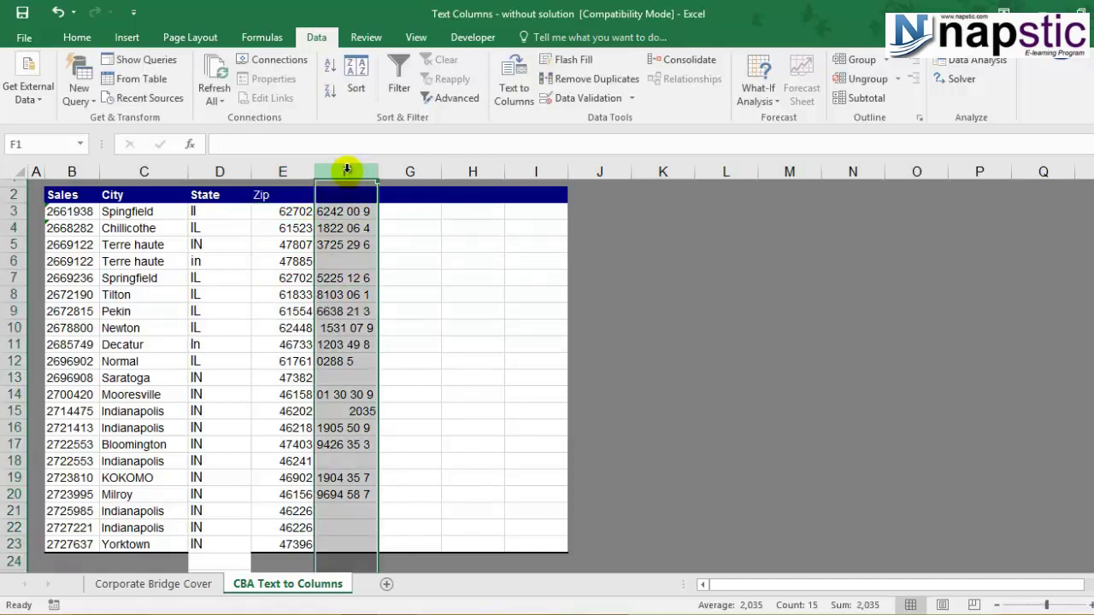
pyautogui.hotkey('ctrl', '-')
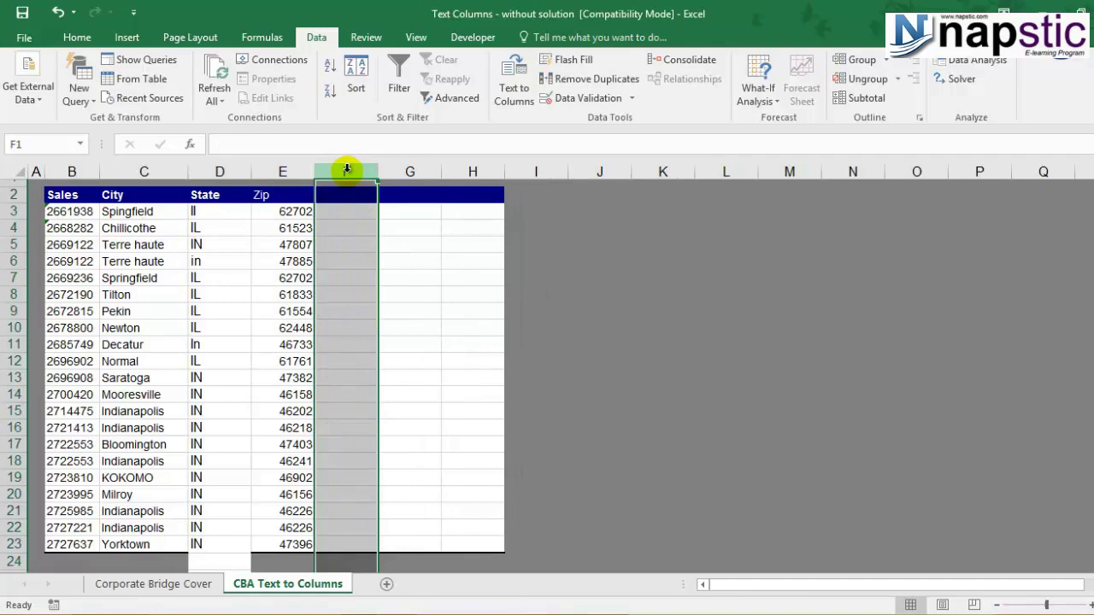
pyautogui.click(342, 279)
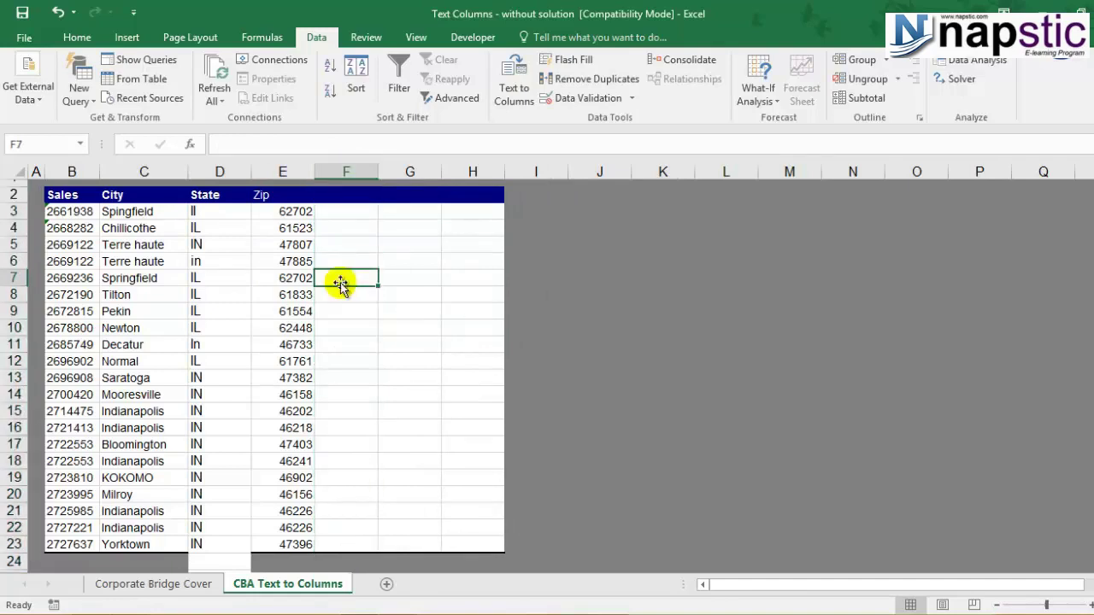
# - Make the Zip header in E2 bold to match the other column headers
pyautogui.click(273, 210)
pyautogui.click(259, 196)
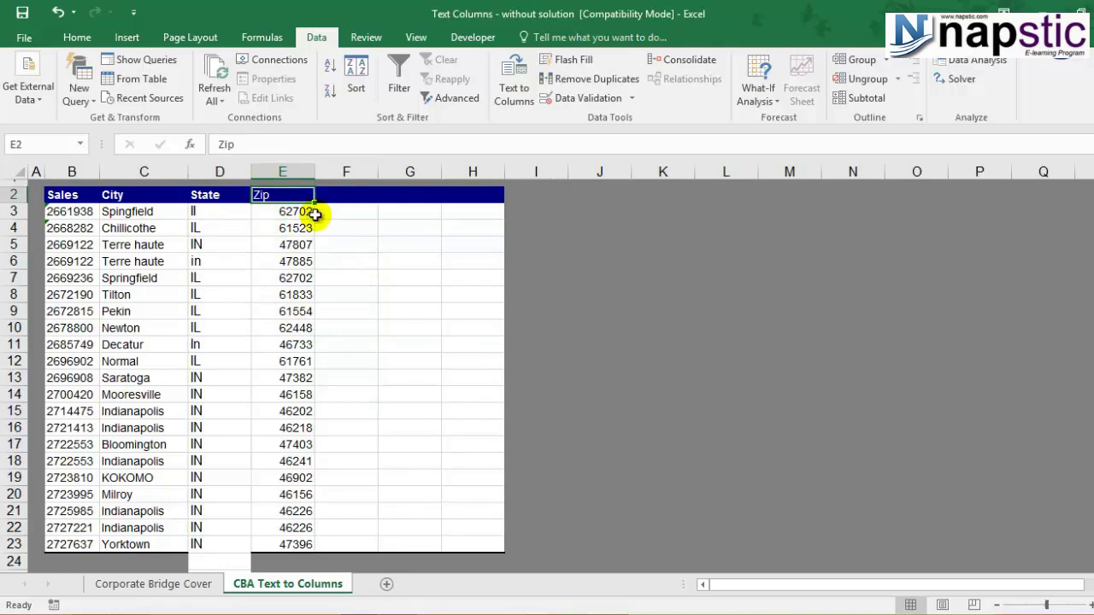
pyautogui.click(386, 259)
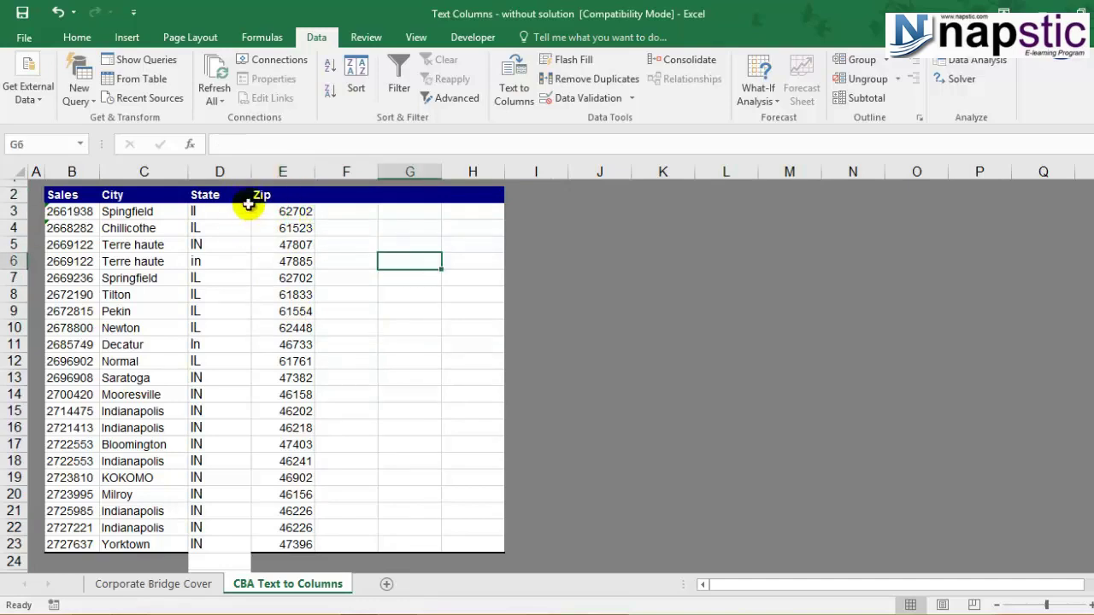
# - Review the City, State and Zip headers of the separated columns in row 2
pyautogui.click(141, 197)
pyautogui.click(218, 195)
pyautogui.click(302, 193)
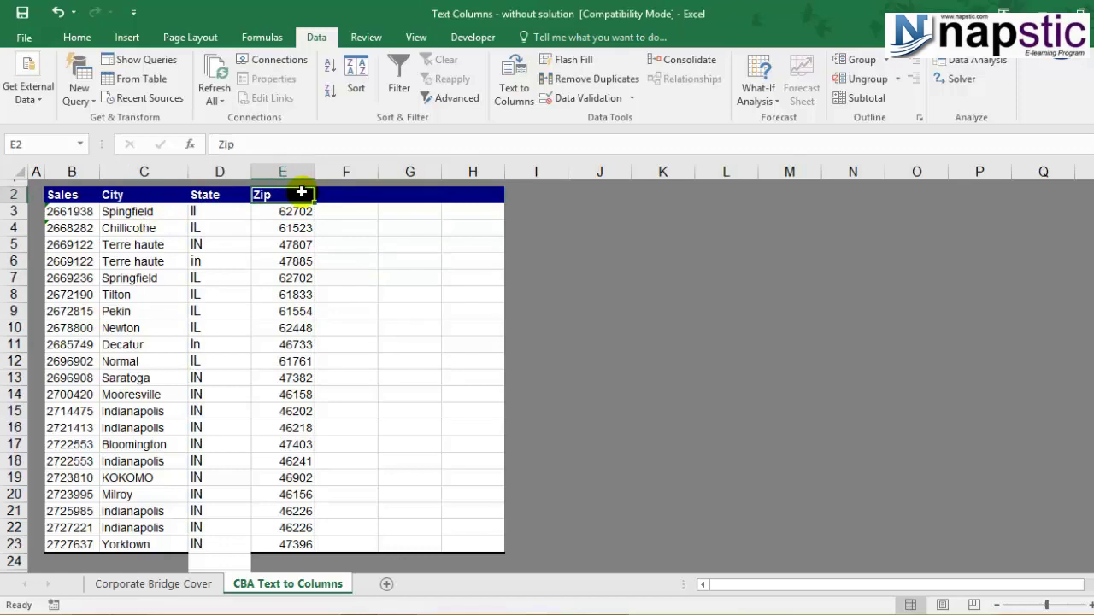